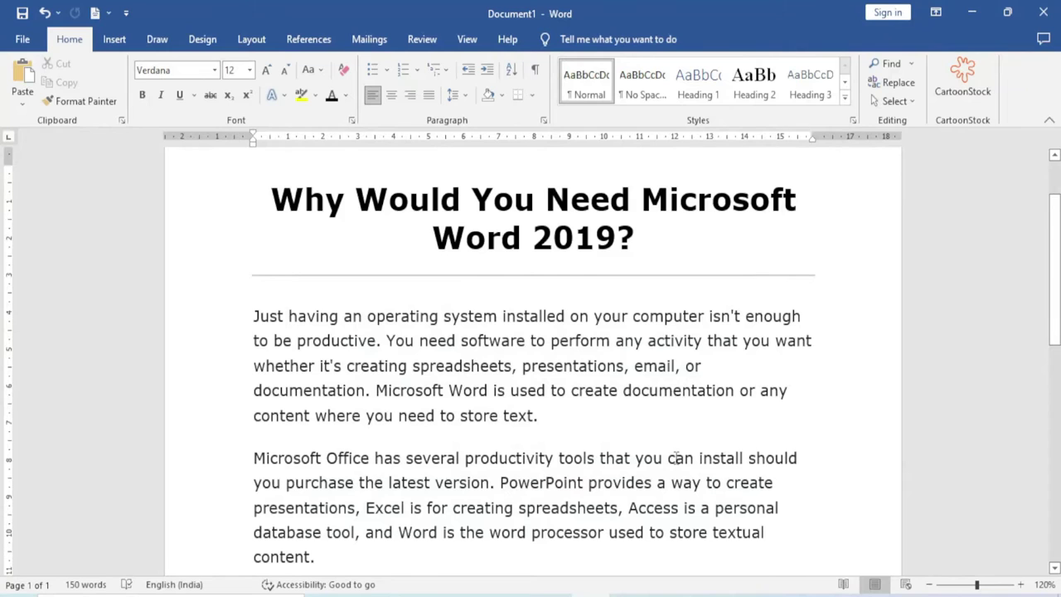
- Preview the Insert tab's text box designs without inserting one, then scroll the document down
{"action": "left_click", "coordinate": [113, 39]}
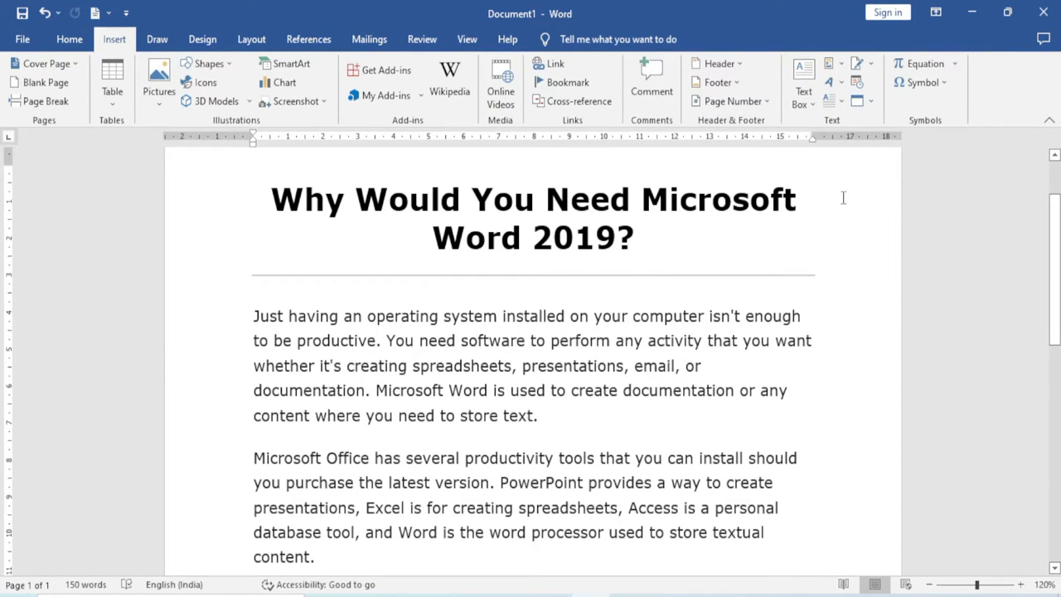
{"action": "left_click", "coordinate": [808, 107]}
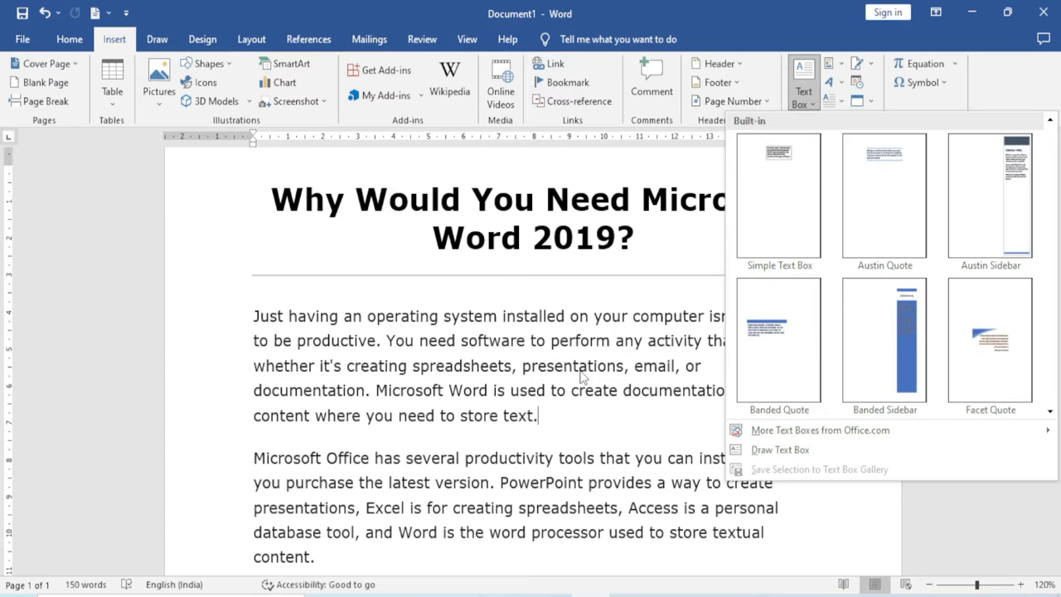
{"action": "left_click", "coordinate": [579, 367]}
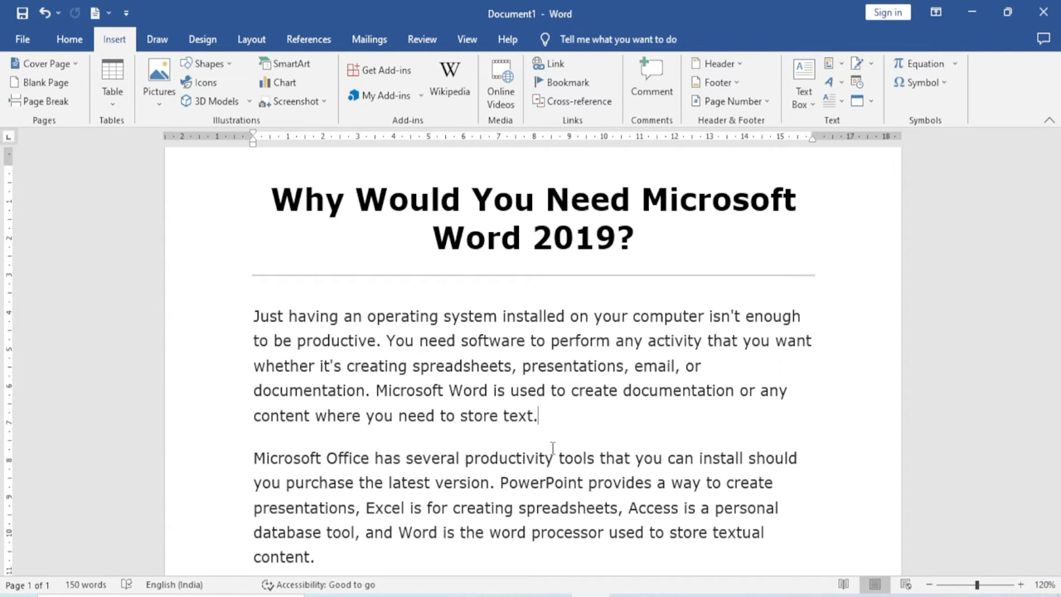
{"action": "scroll", "coordinate": [552, 448], "scroll_direction": "down", "scroll_amount": 2}
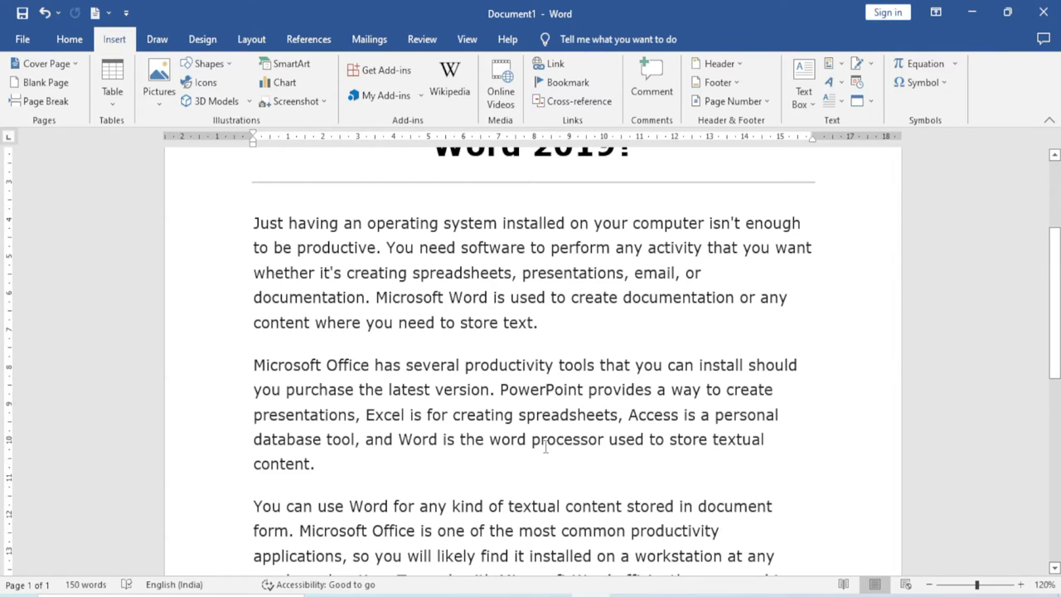
- Insert a Simple Text Box from the Built-in gallery into the first paragraph
{"action": "left_click", "coordinate": [811, 105]}
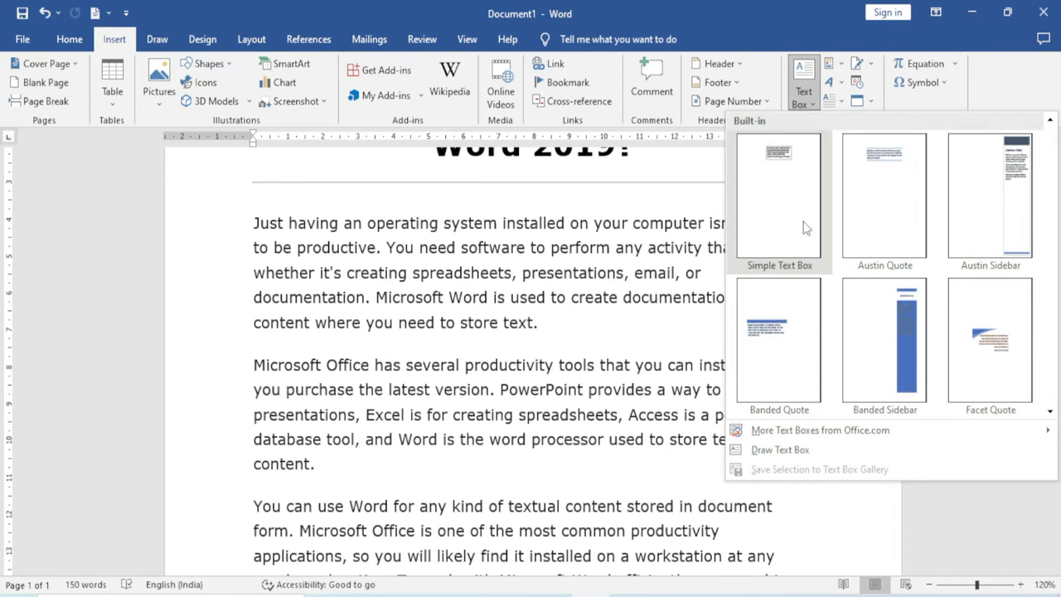
{"action": "scroll", "coordinate": [912, 276], "scroll_direction": "down", "scroll_amount": 3}
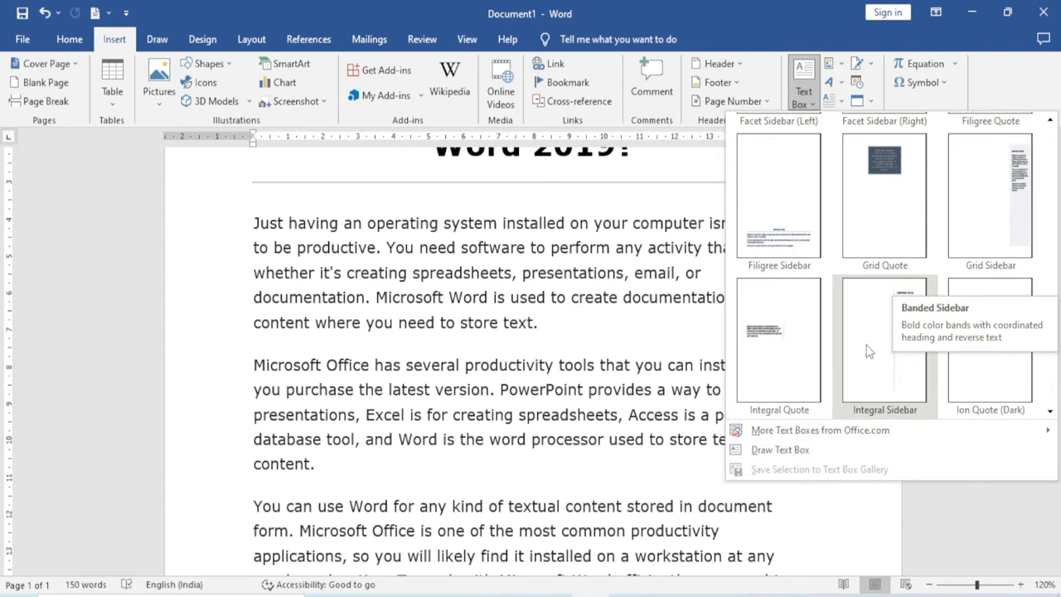
{"action": "scroll", "coordinate": [868, 348], "scroll_direction": "down", "scroll_amount": 3}
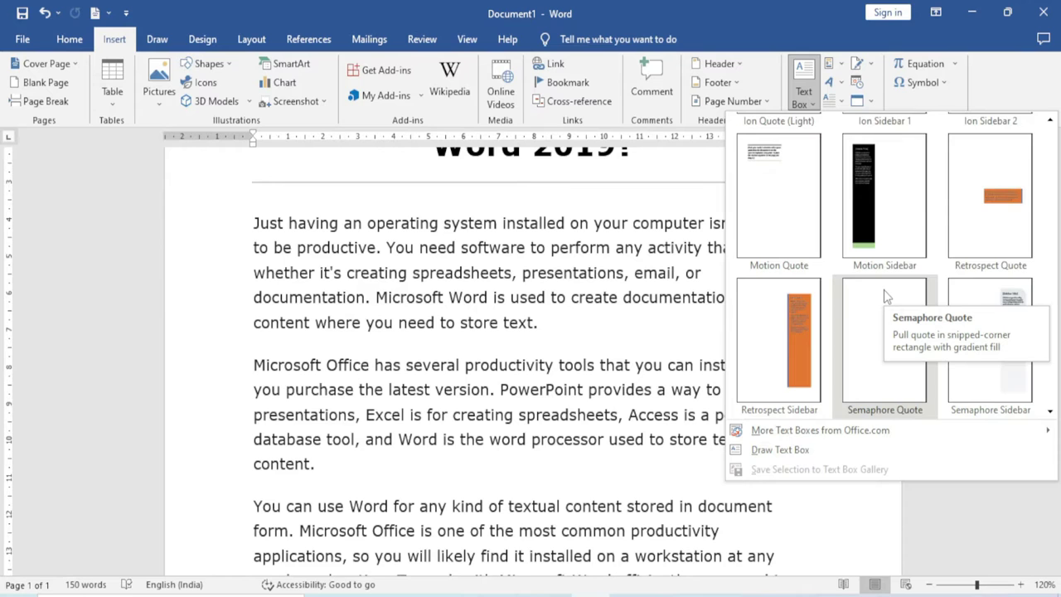
{"action": "scroll", "coordinate": [884, 289], "scroll_direction": "up", "scroll_amount": 10}
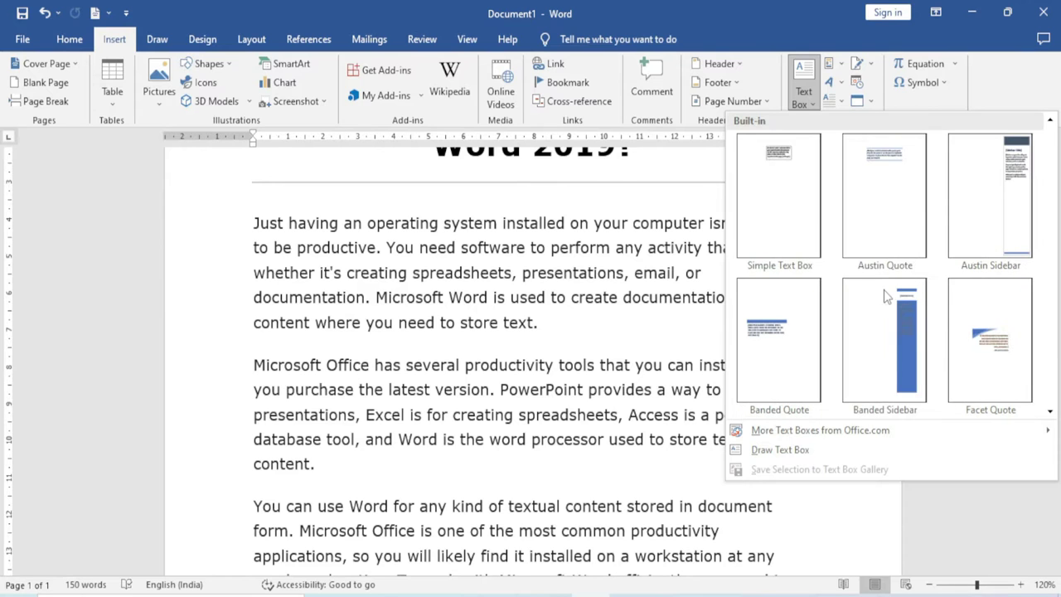
{"action": "left_click", "coordinate": [775, 167]}
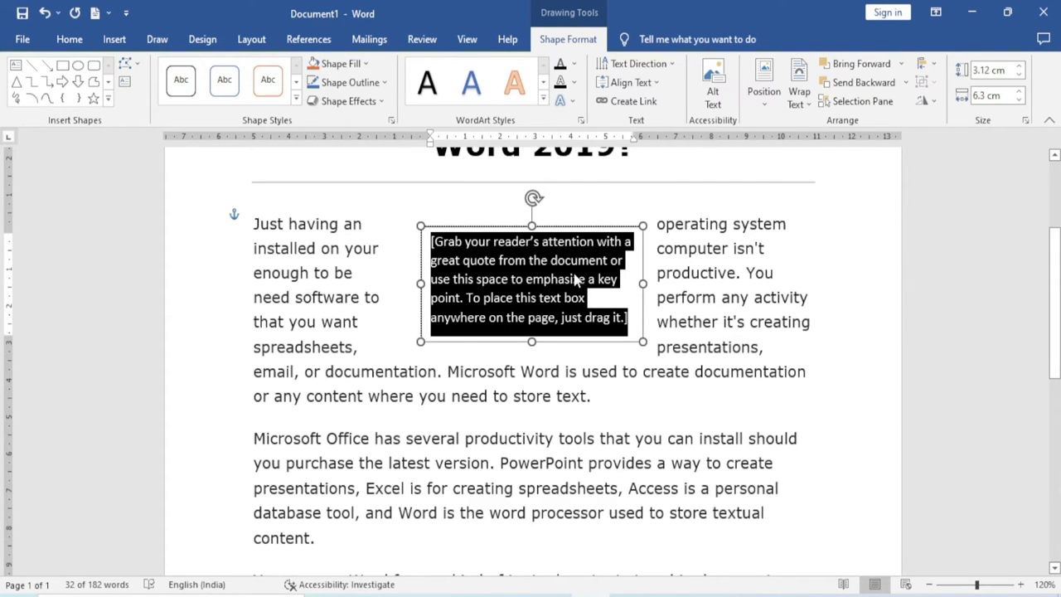
- Paste the Microsoft Office paragraph into the text box, resize it to about 4 × 7.6 cm, and move it left
{"action": "type", "text": "Microsoft Office has several productivity tools that you can install should you purchase the latest version. PowerPoint provides a way to create presentations, Excel is for creating spreadsheets"}
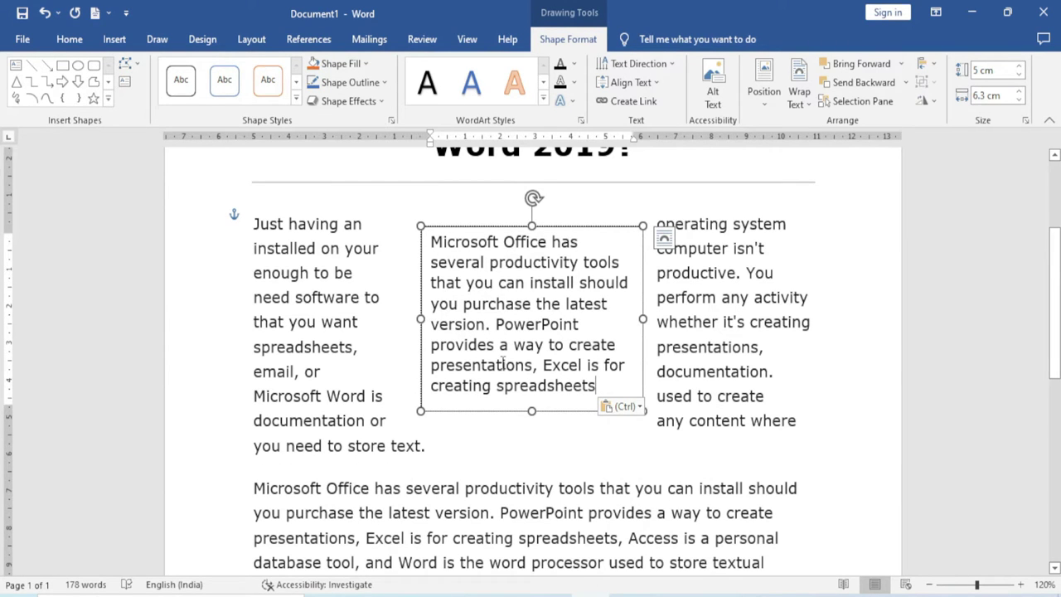
{"action": "mouse_move", "coordinate": [423, 230]}
{"action": "left_mouse_down"}
{"action": "mouse_move", "coordinate": [362, 250]}
{"action": "mouse_move", "coordinate": [333, 226]}
{"action": "left_mouse_up"}
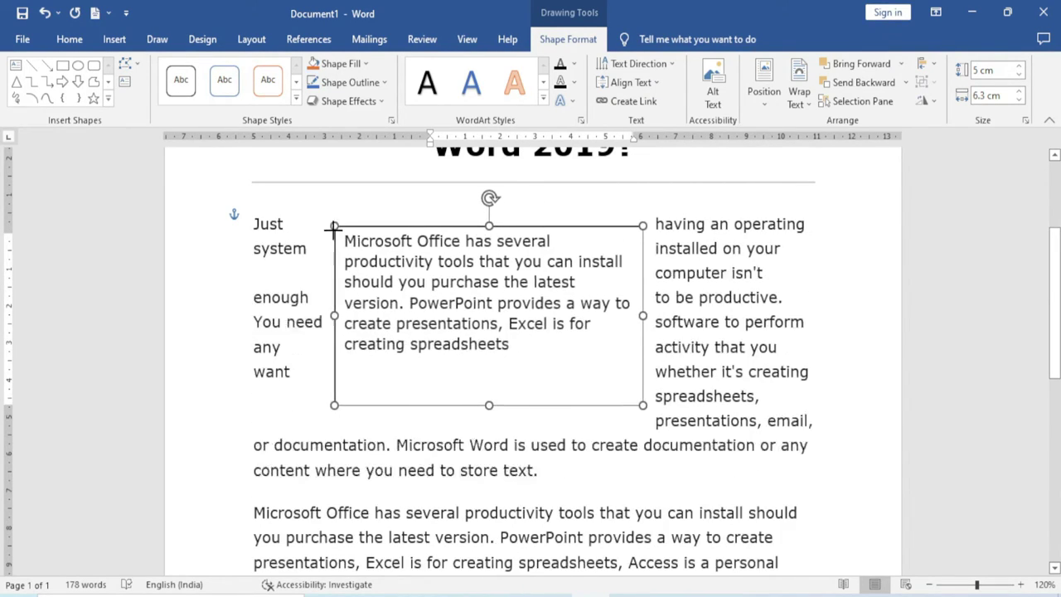
{"action": "mouse_move", "coordinate": [332, 225]}
{"action": "left_mouse_down"}
{"action": "mouse_move", "coordinate": [480, 271]}
{"action": "mouse_move", "coordinate": [376, 264]}
{"action": "left_mouse_up"}
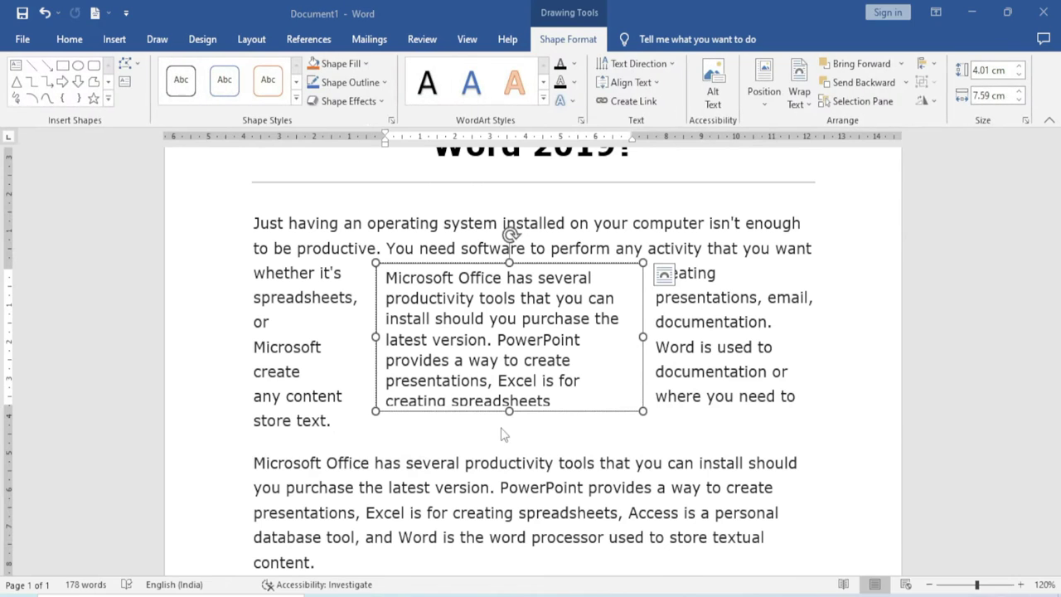
{"action": "left_click", "coordinate": [377, 409]}
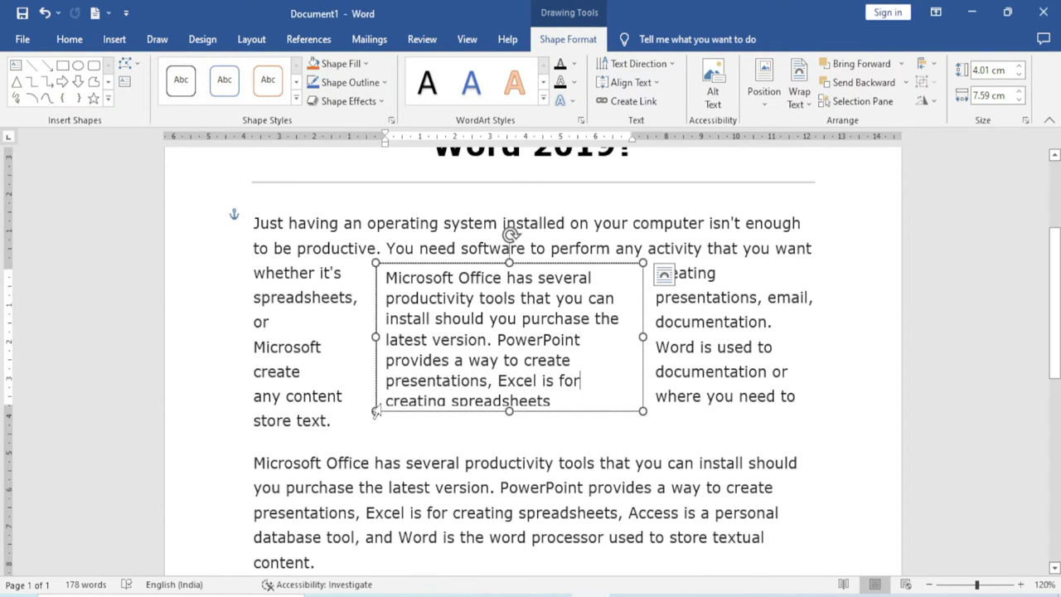
{"action": "mouse_move", "coordinate": [380, 411]}
{"action": "left_mouse_down"}
{"action": "mouse_move", "coordinate": [479, 532]}
{"action": "mouse_move", "coordinate": [307, 404]}
{"action": "left_mouse_up"}
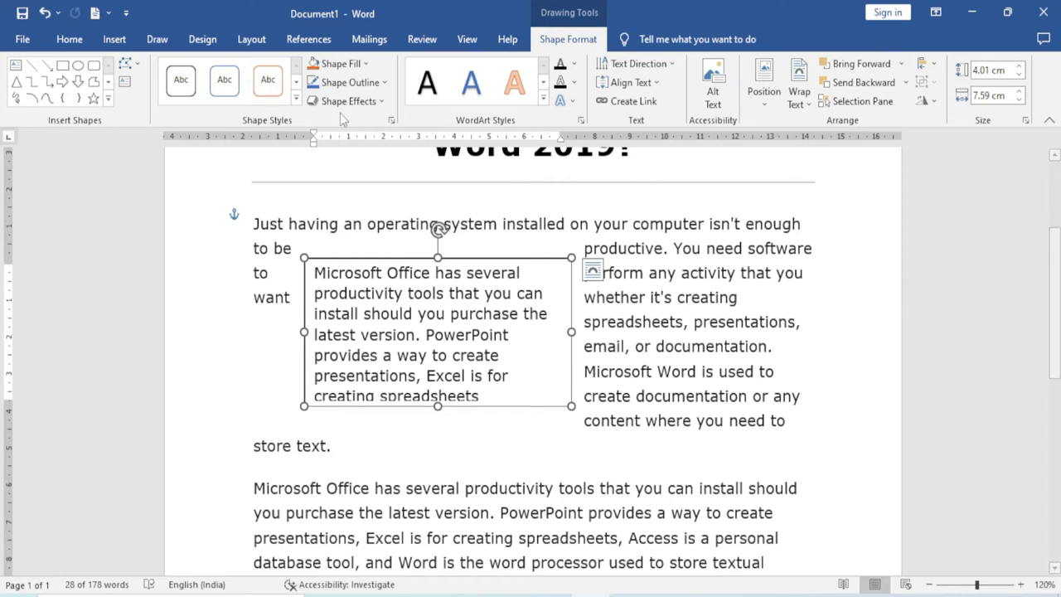
- Draw an empty text box of about 5.81 × 5.1 cm over the second paragraph
{"action": "left_click", "coordinate": [114, 38]}
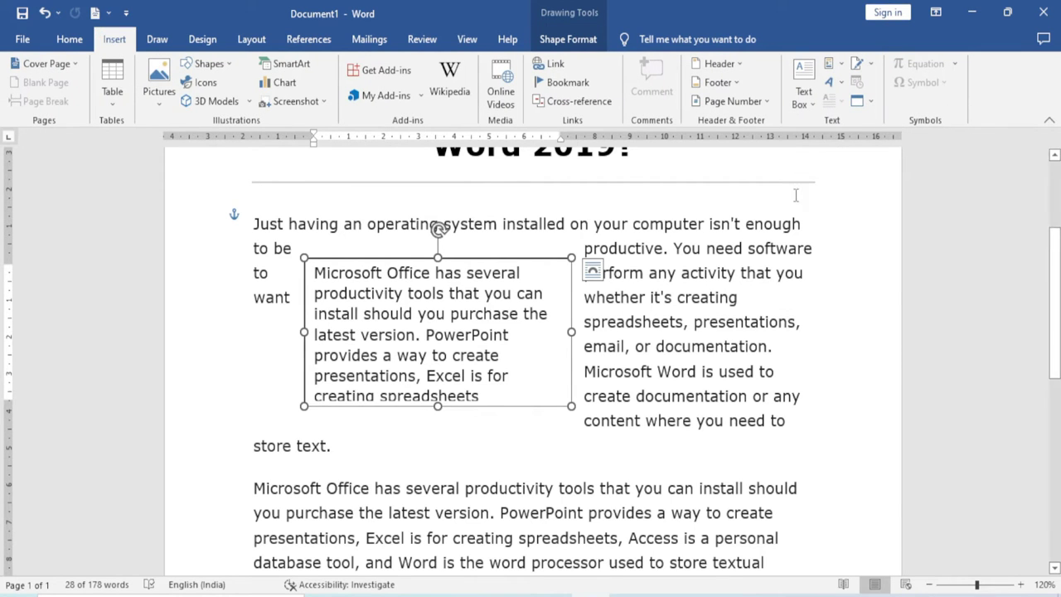
{"action": "left_click", "coordinate": [809, 114]}
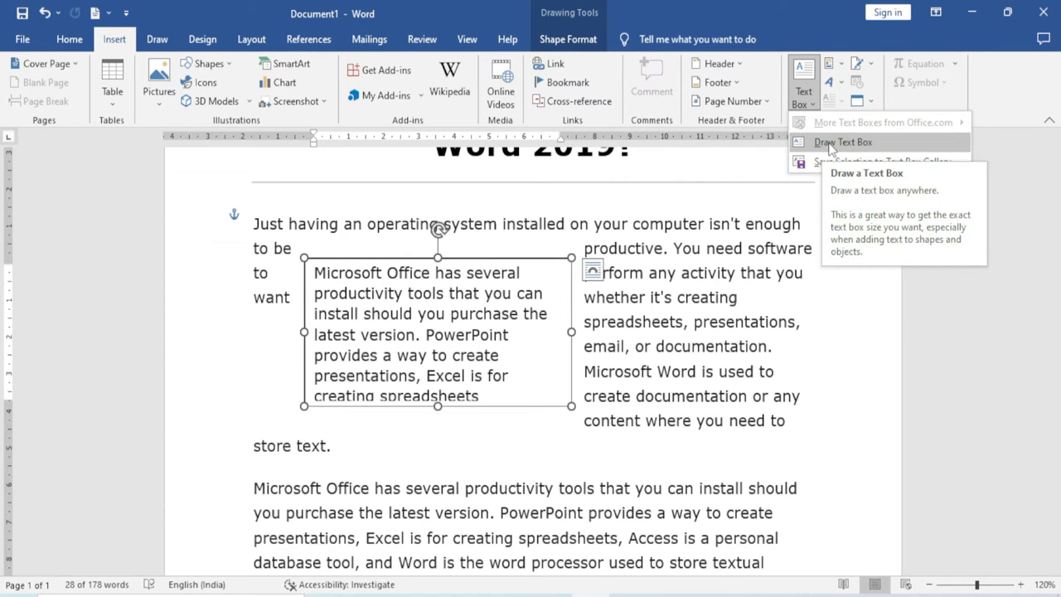
{"action": "left_click", "coordinate": [829, 143]}
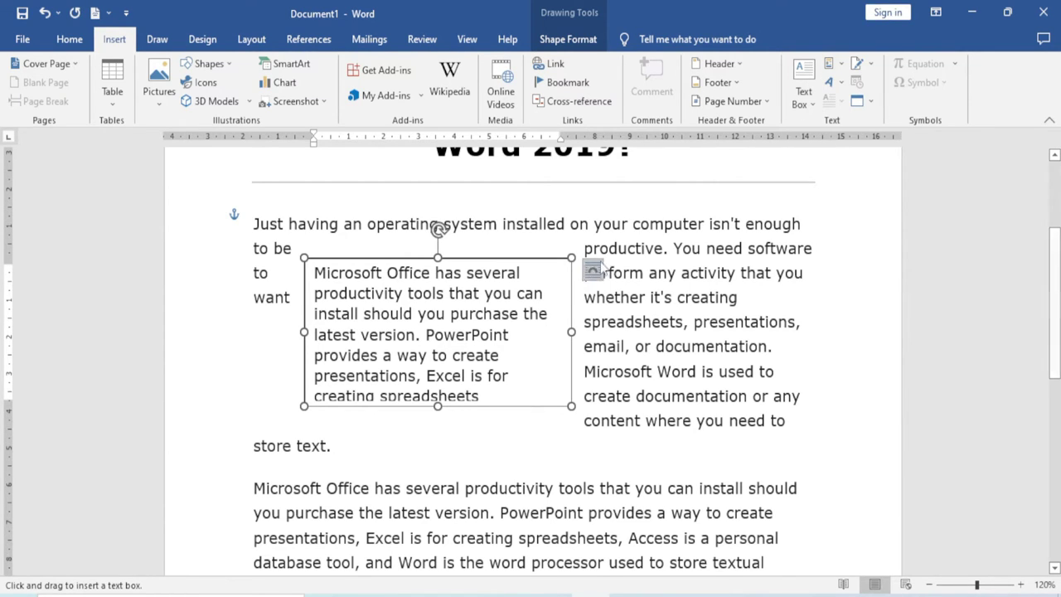
{"action": "scroll", "coordinate": [606, 330], "scroll_direction": "down", "scroll_amount": 1}
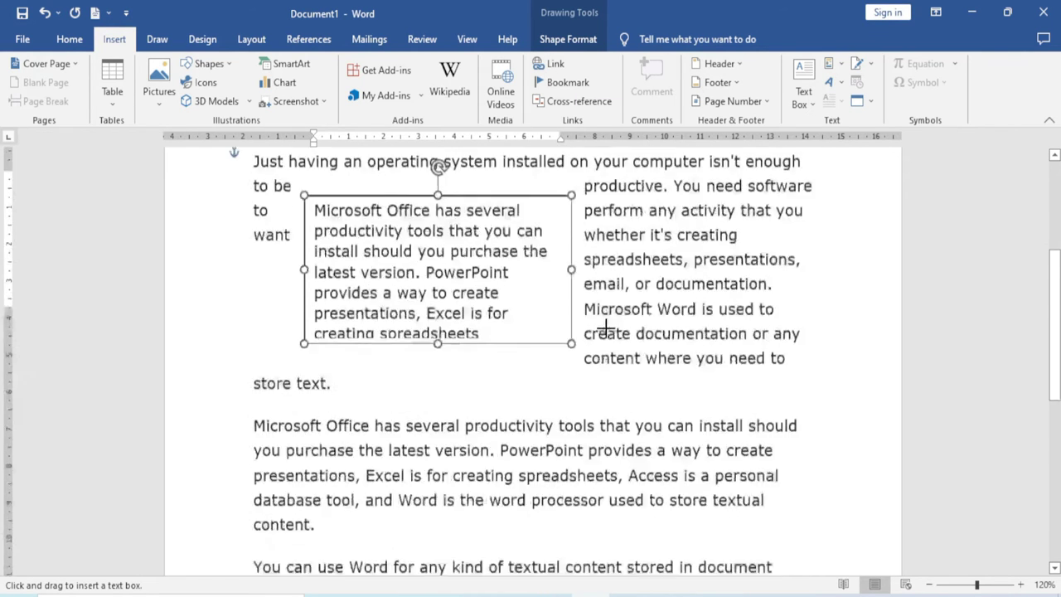
{"action": "scroll", "coordinate": [606, 330], "scroll_direction": "down", "scroll_amount": 3}
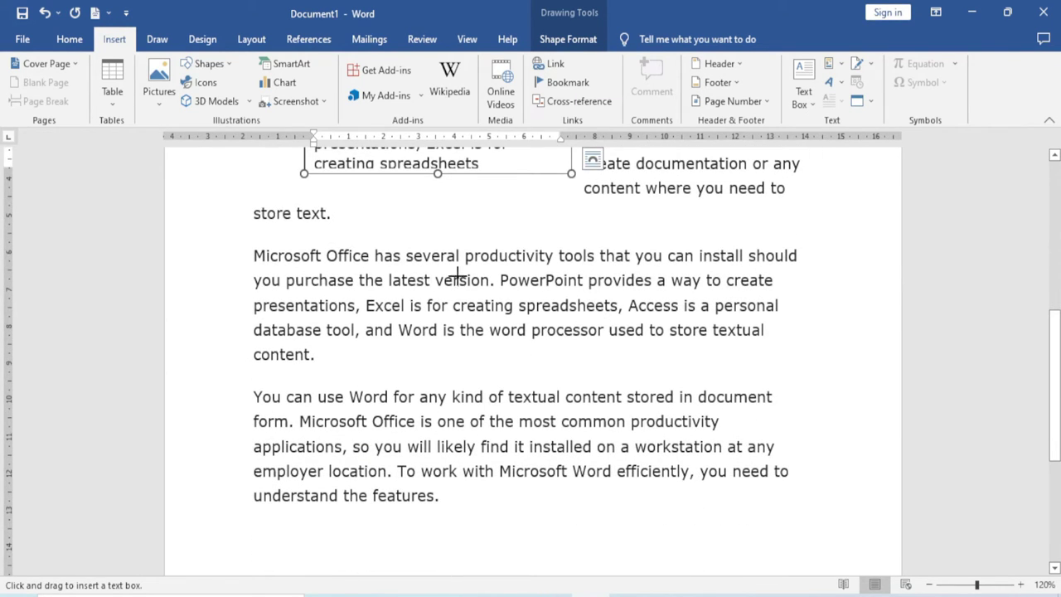
{"action": "mouse_move", "coordinate": [437, 259]}
{"action": "left_mouse_down"}
{"action": "mouse_move", "coordinate": [569, 390]}
{"action": "mouse_move", "coordinate": [618, 473]}
{"action": "left_mouse_up"}
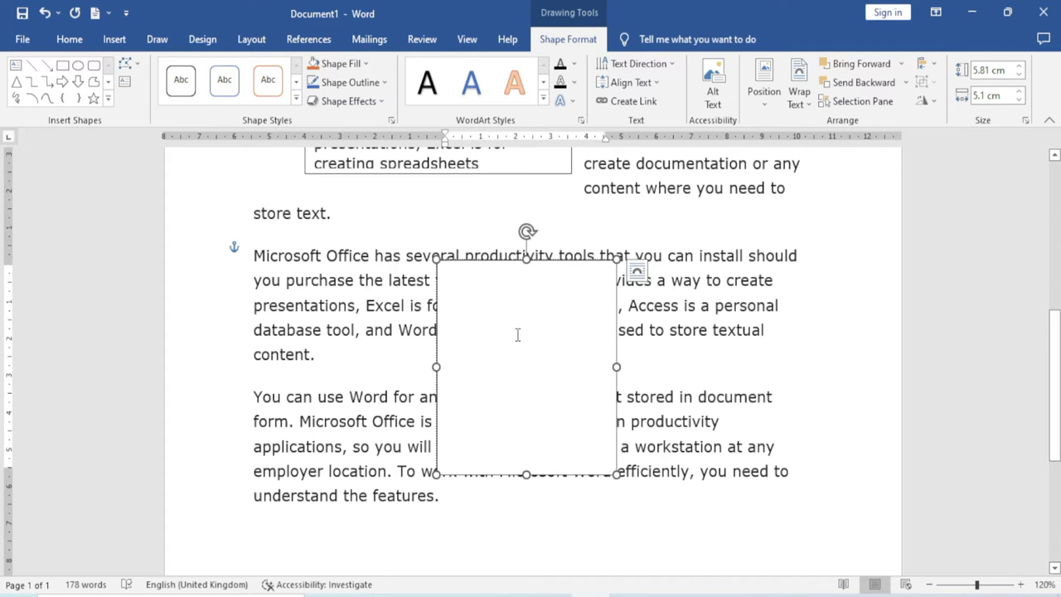
- Paste the Microsoft Office paragraph into the new box, enlarge it to about 6.71 × 5.83 cm, and move it up-right
{"action": "type", "text": "Microsoft Office has several productivity tools that you can install should you purchase the latest version. PowerPoint provides a way to create presentations, Excel is for creating spreadsheets"}
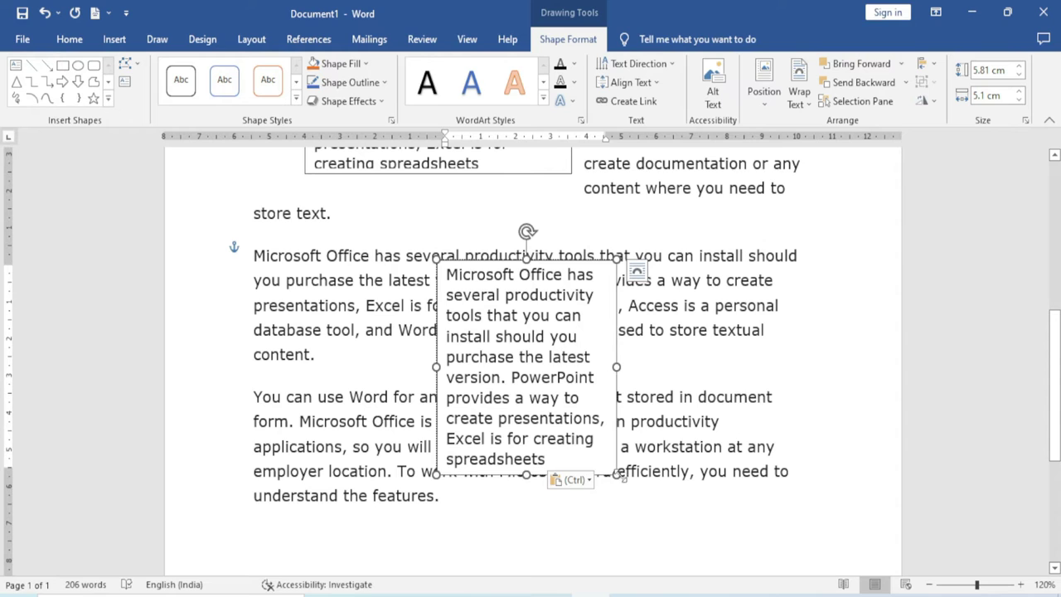
{"action": "left_click_drag", "start_coordinate": [616, 475], "coordinate": [641, 508]}
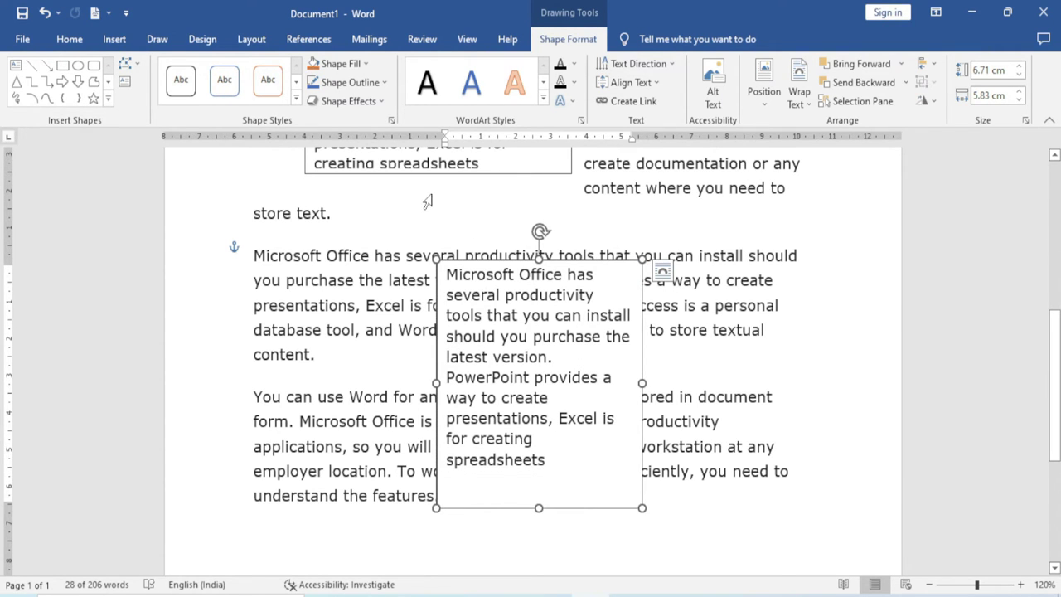
{"action": "scroll", "coordinate": [533, 388], "scroll_direction": "up", "scroll_amount": 2}
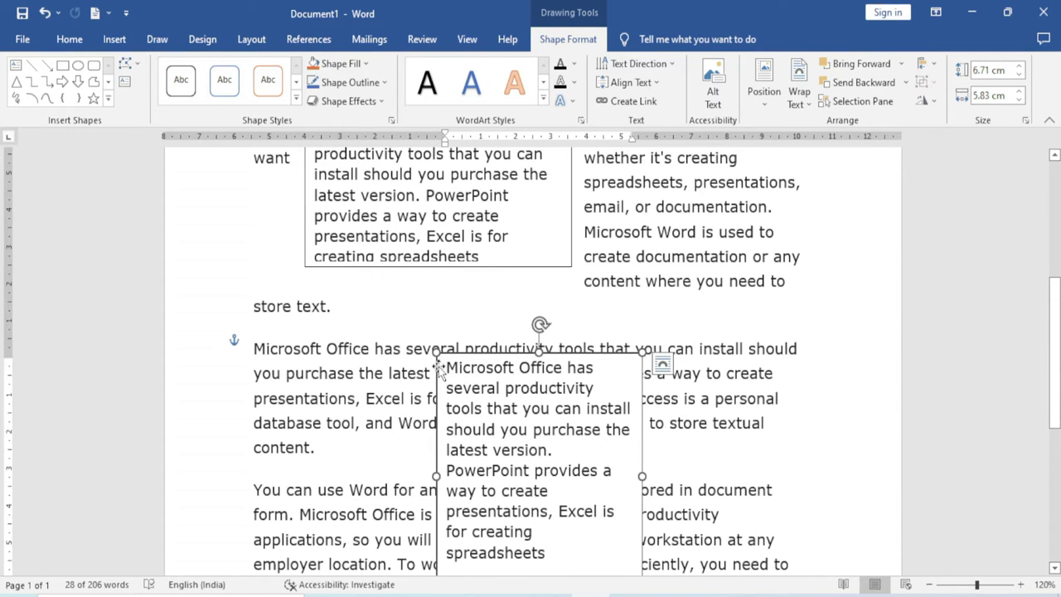
{"action": "mouse_move", "coordinate": [446, 377]}
{"action": "left_mouse_down"}
{"action": "mouse_move", "coordinate": [503, 330]}
{"action": "mouse_move", "coordinate": [557, 353]}
{"action": "left_mouse_up"}
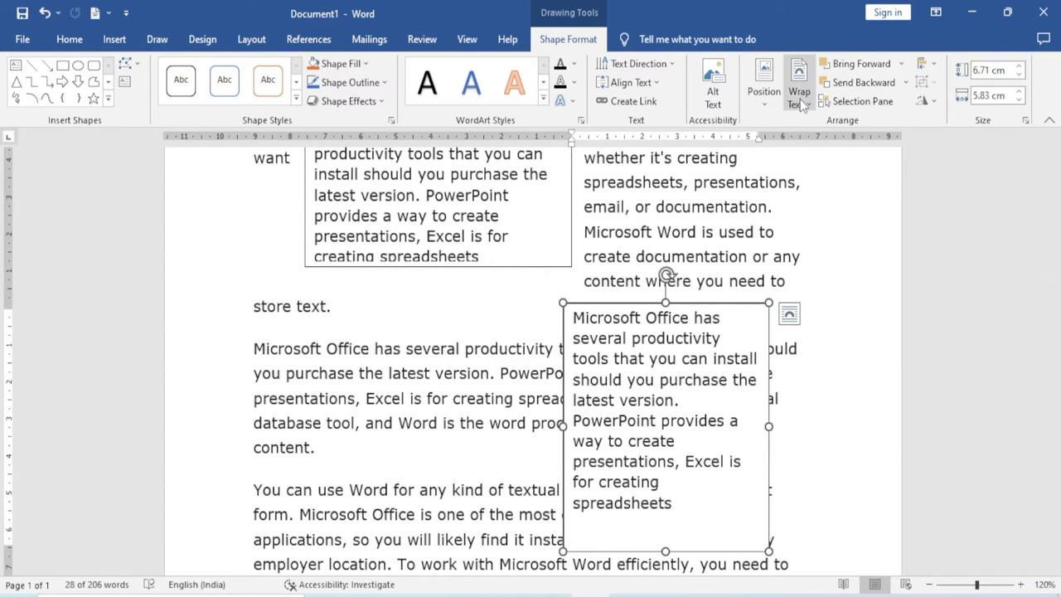
- Set Tight text wrapping on the lower text box and place it mid-paragraph
{"action": "left_click", "coordinate": [799, 98]}
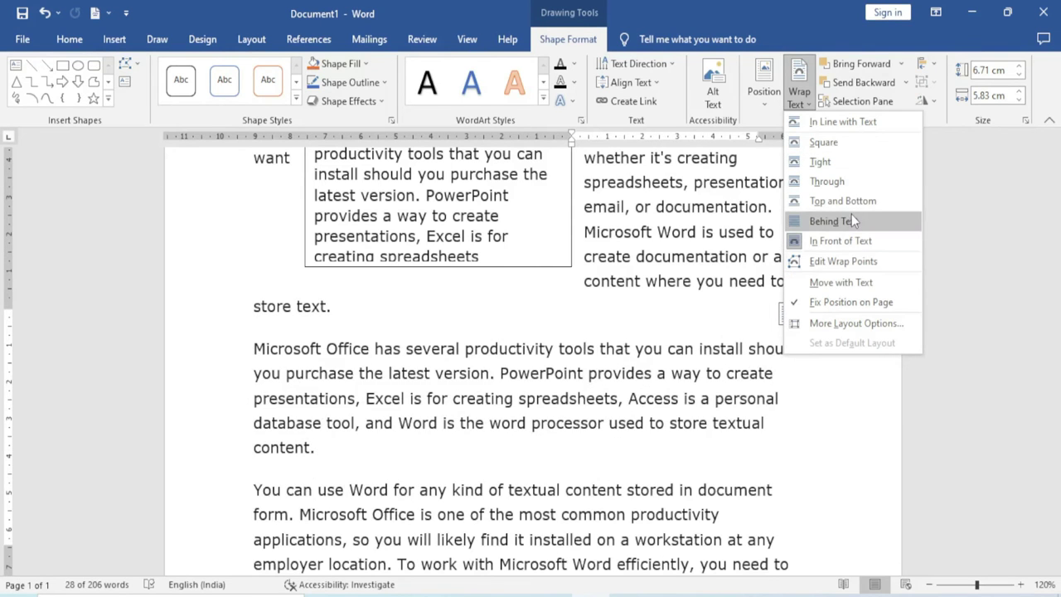
{"action": "left_click", "coordinate": [821, 163]}
{"action": "mouse_move", "coordinate": [566, 318]}
{"action": "left_mouse_down"}
{"action": "mouse_move", "coordinate": [392, 351]}
{"action": "mouse_move", "coordinate": [504, 337]}
{"action": "mouse_move", "coordinate": [332, 330]}
{"action": "left_mouse_up"}
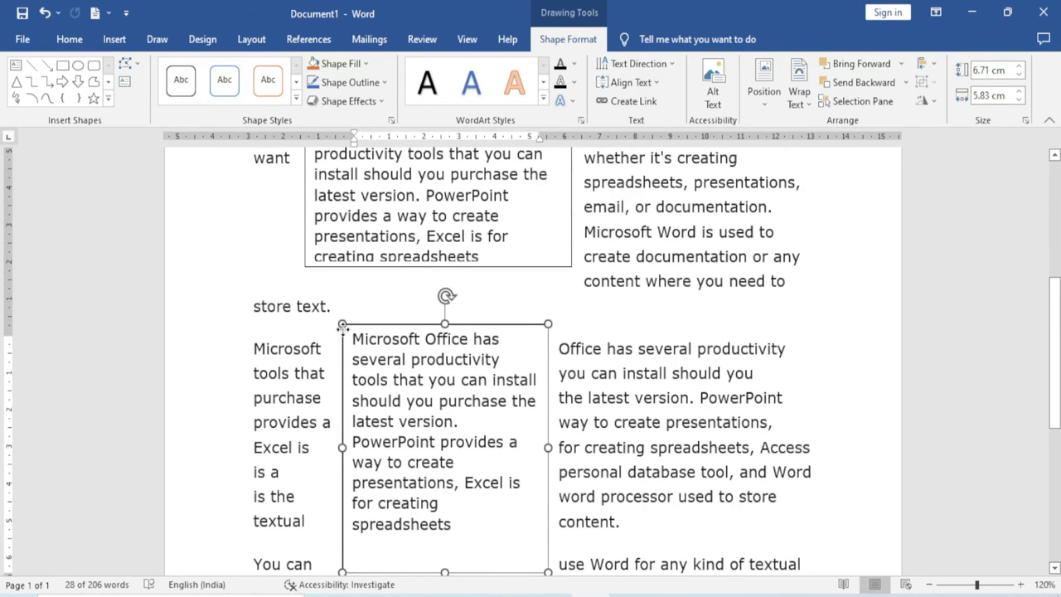
{"action": "left_click", "coordinate": [296, 99]}
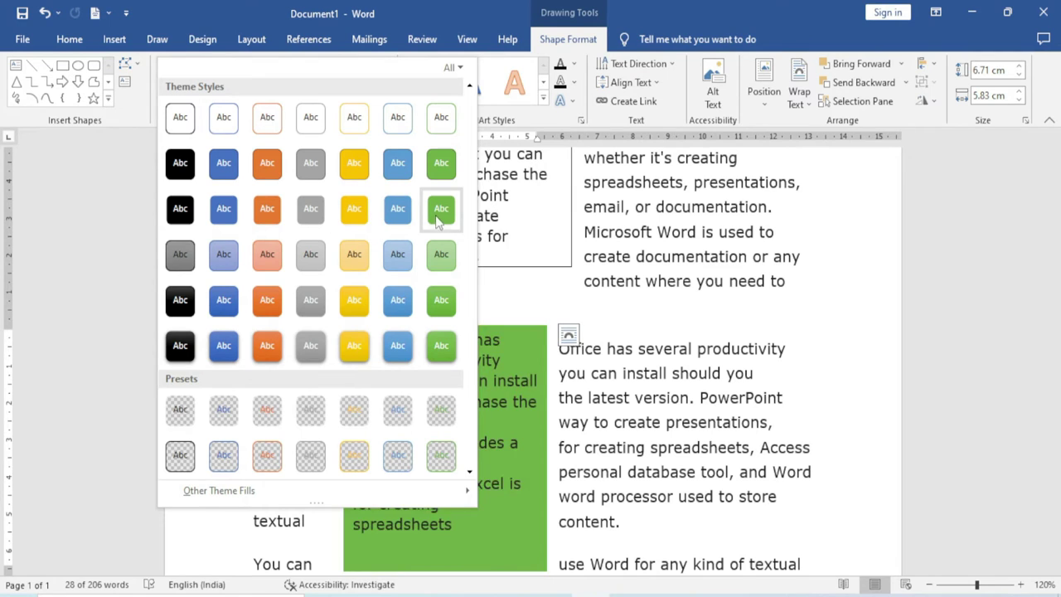
- Apply the Subtle Effect – Gold, Accent 4 shape style to the lower text box
{"action": "left_click", "coordinate": [351, 261]}
{"action": "left_click", "coordinate": [619, 413]}
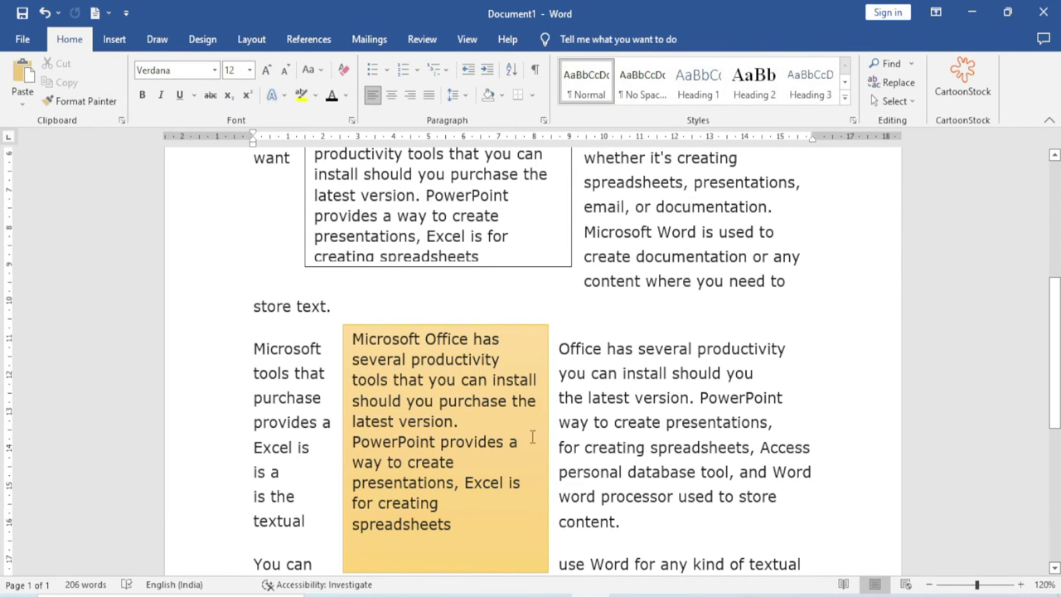
{"action": "scroll", "coordinate": [530, 433], "scroll_direction": "down", "scroll_amount": 1}
{"action": "scroll", "coordinate": [528, 437], "scroll_direction": "down", "scroll_amount": 1}
{"action": "scroll", "coordinate": [527, 437], "scroll_direction": "up", "scroll_amount": 1}
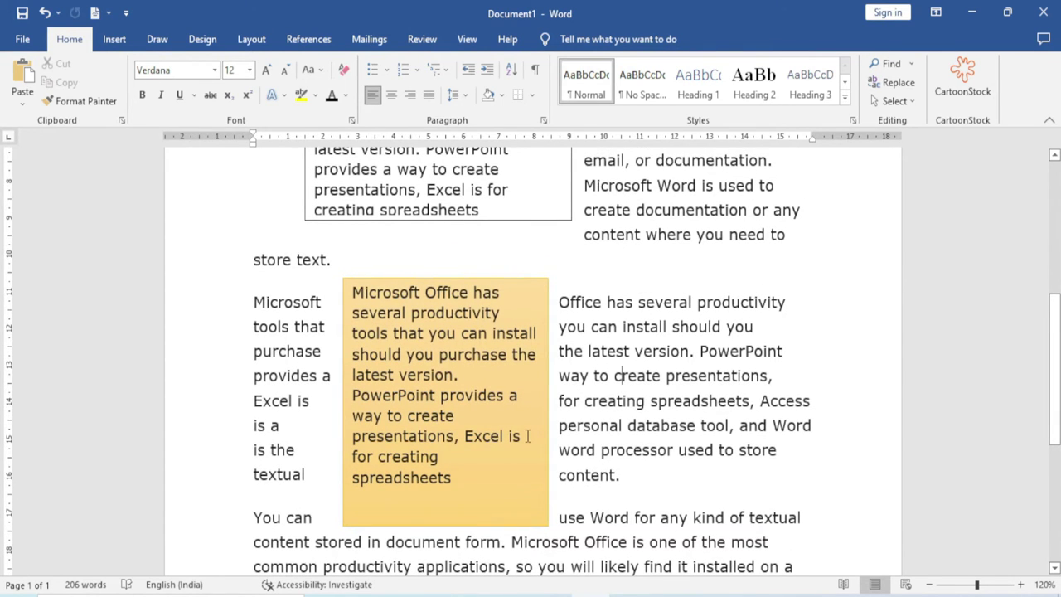
{"action": "scroll", "coordinate": [527, 436], "scroll_direction": "up", "scroll_amount": 2}
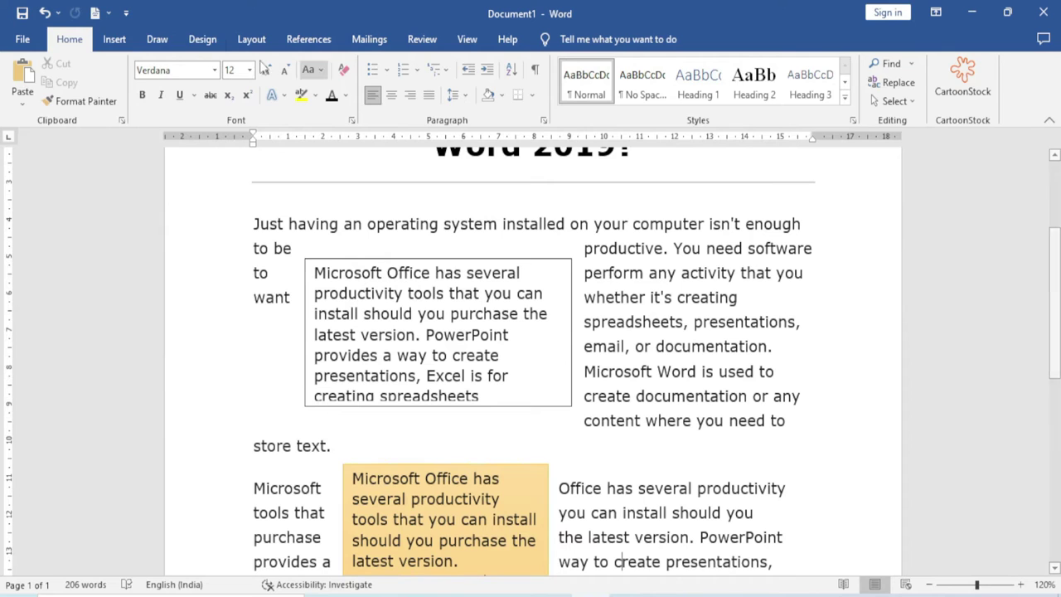
- Select all document content and delete it, leaving a blank 0-word page
{"action": "left_click", "coordinate": [115, 39]}
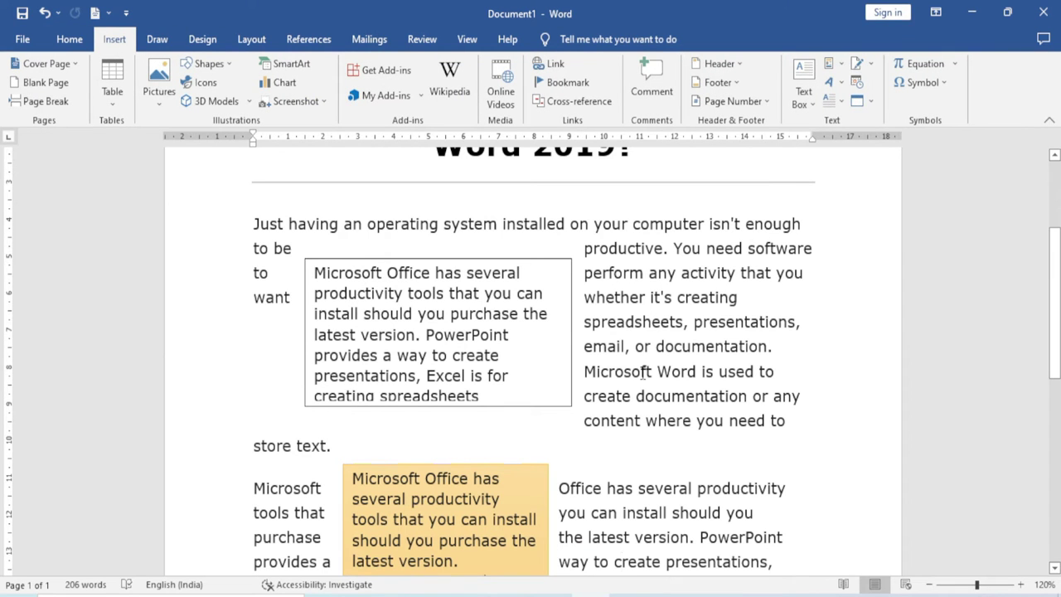
{"action": "left_click", "coordinate": [804, 92]}
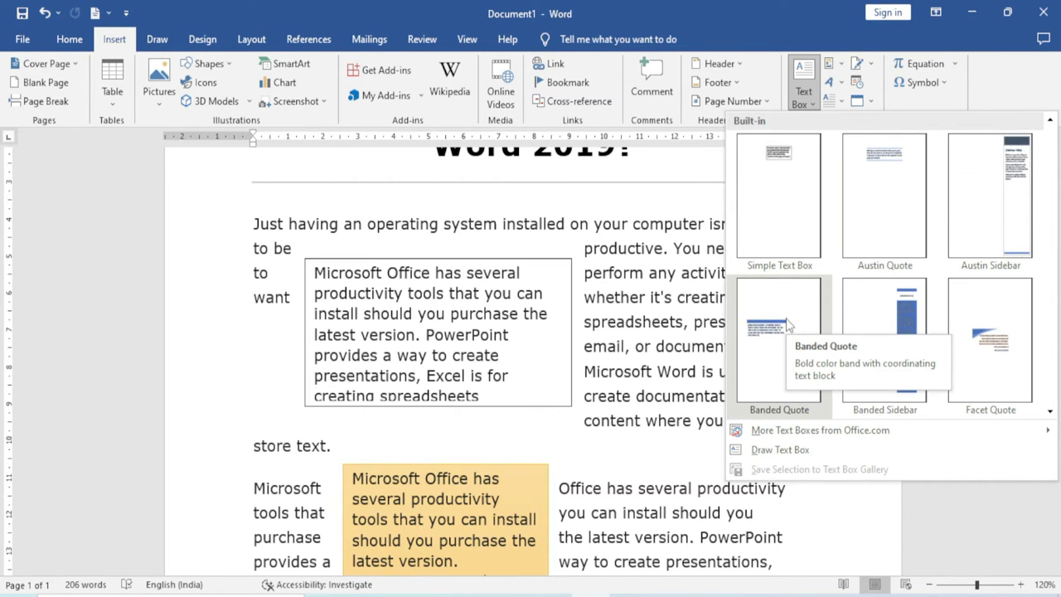
{"action": "left_click", "coordinate": [696, 345]}
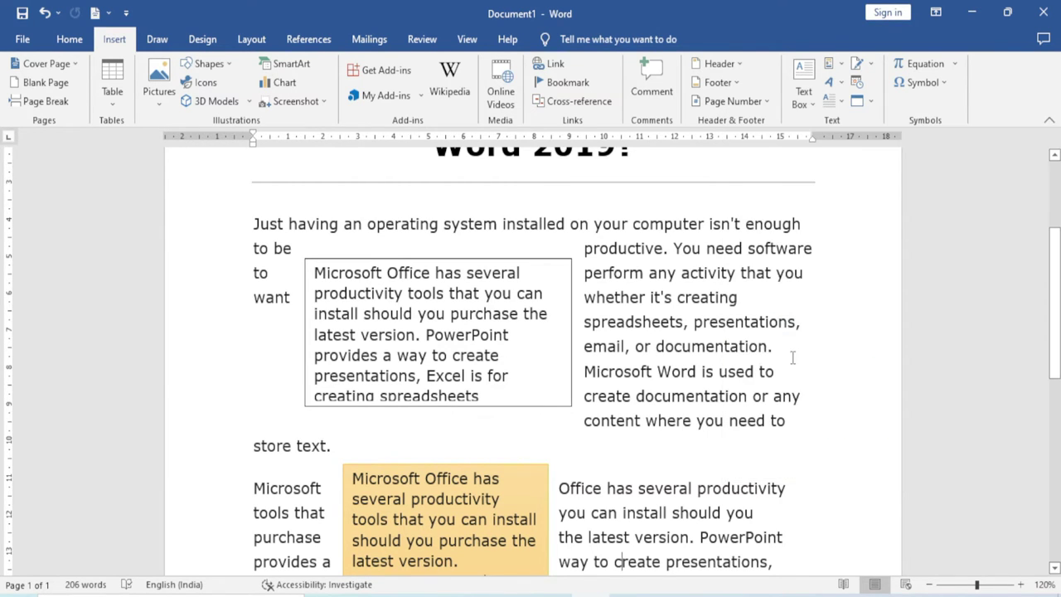
{"action": "key", "text": "ctrl+a"}
{"action": "key", "text": "Delete"}
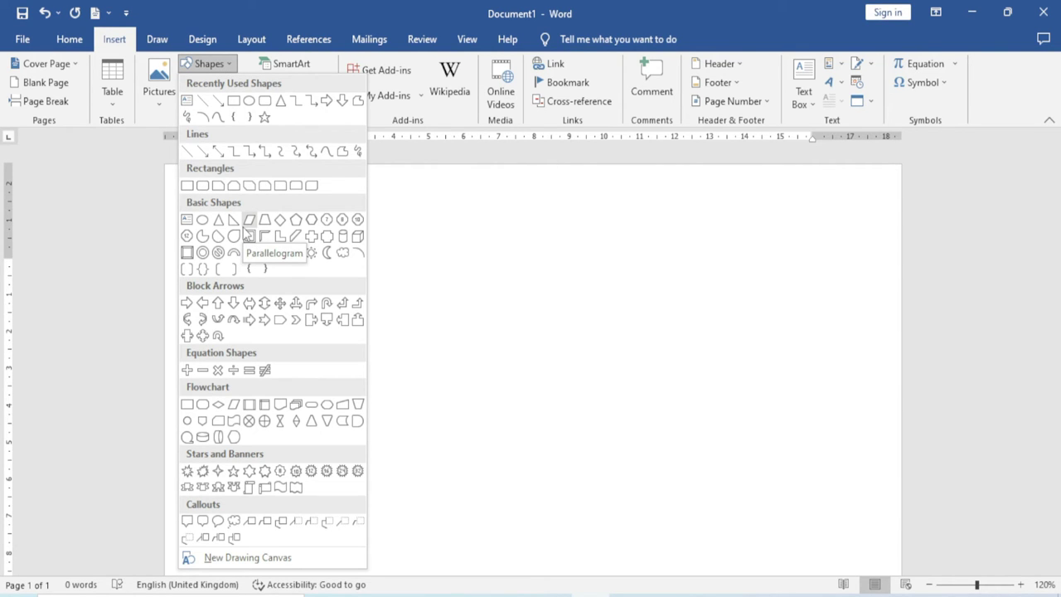
- Draw a wide rounded rectangle, about 2.16 × 15.88 cm, near the page top with a gold gradient style
{"action": "left_click", "coordinate": [264, 102]}
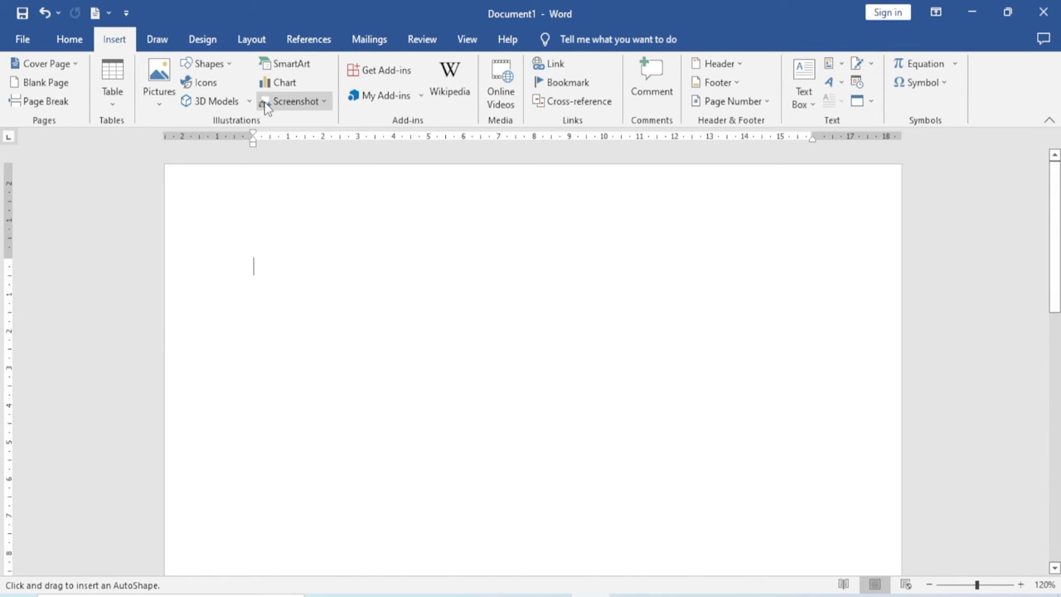
{"action": "mouse_move", "coordinate": [258, 244]}
{"action": "left_mouse_down"}
{"action": "mouse_move", "coordinate": [415, 301]}
{"action": "mouse_move", "coordinate": [817, 323]}
{"action": "left_mouse_up"}
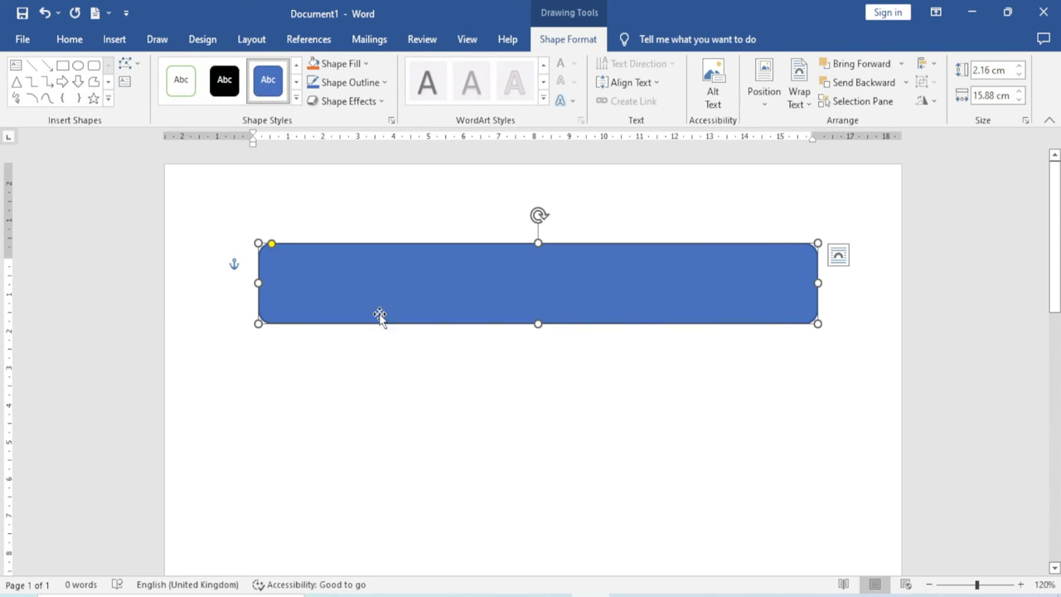
{"action": "left_click", "coordinate": [296, 100]}
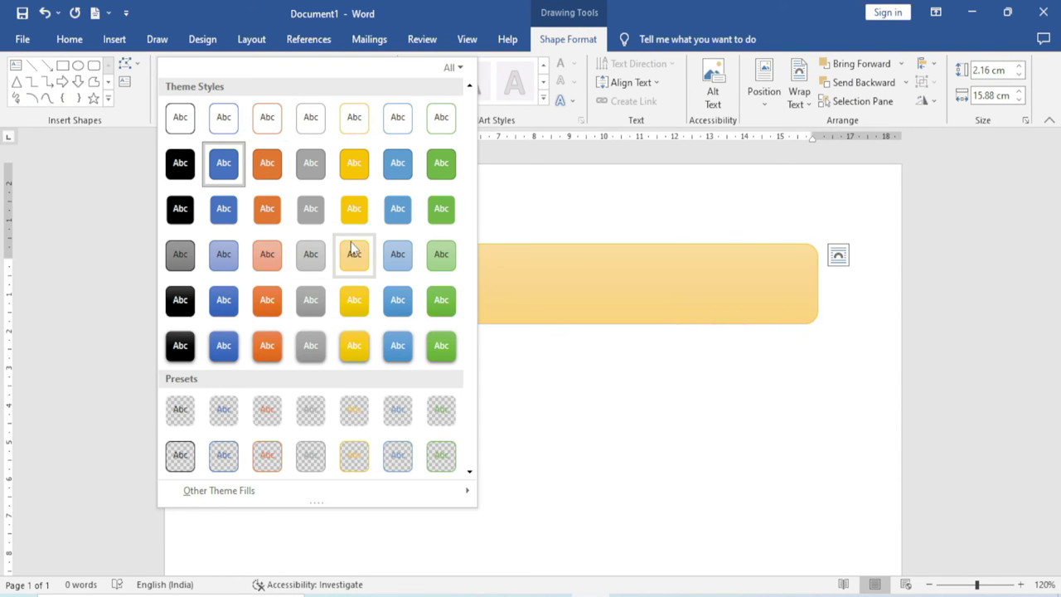
{"action": "left_click", "coordinate": [352, 296]}
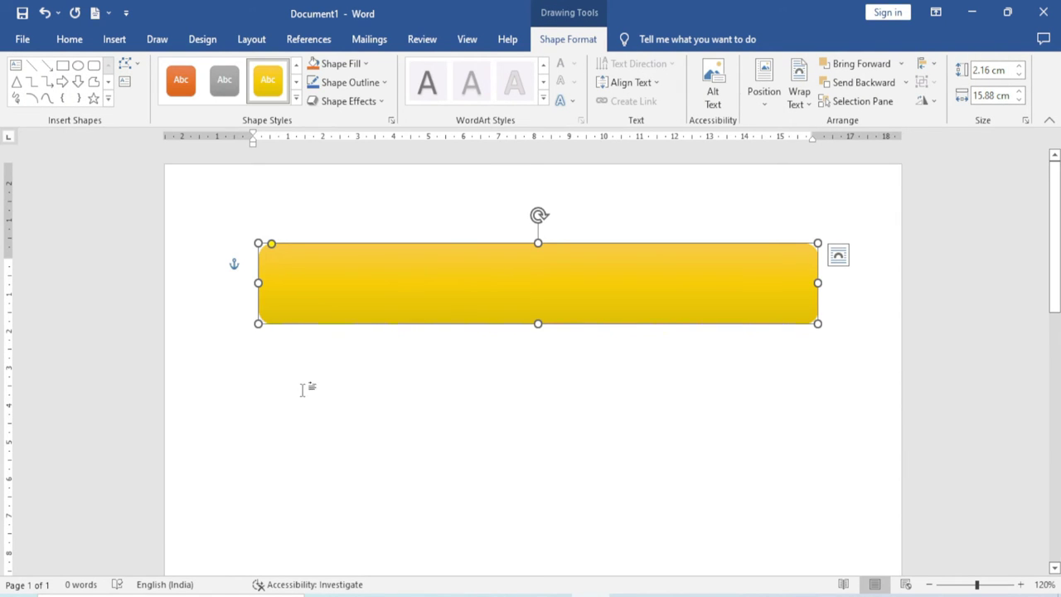
- Add the centred text 'Excel Infotech' inside the gold rectangle and select it
{"action": "right_click", "coordinate": [526, 298]}
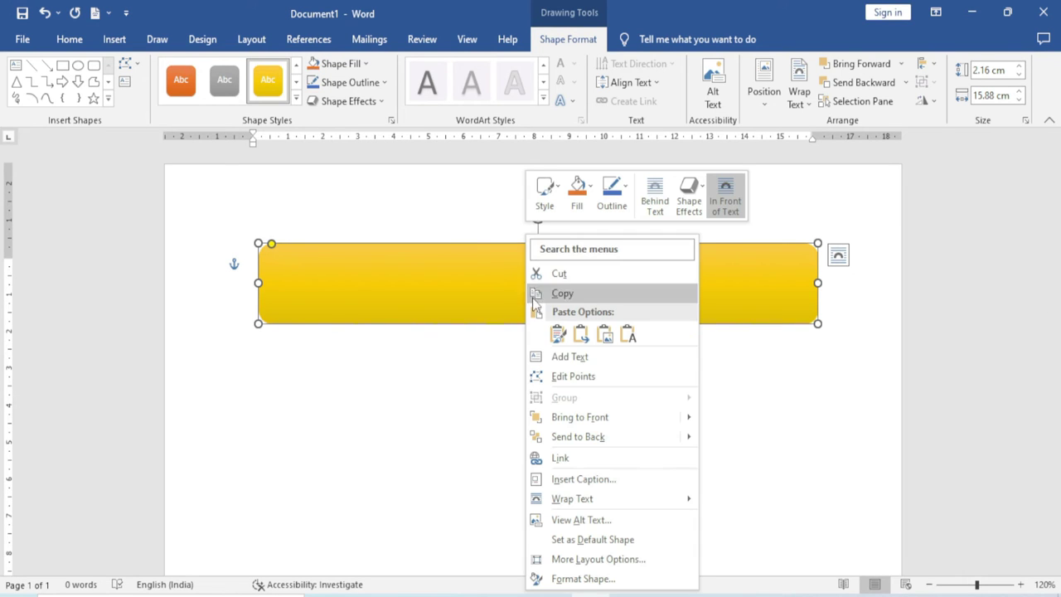
{"action": "left_click", "coordinate": [572, 357]}
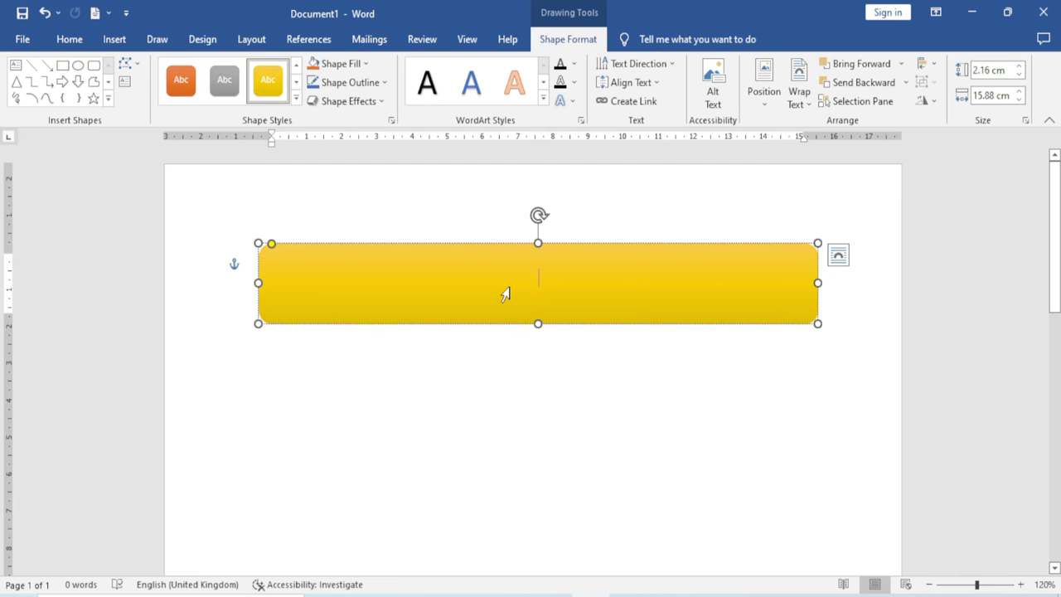
{"action": "type", "text": "Excel Infotech"}
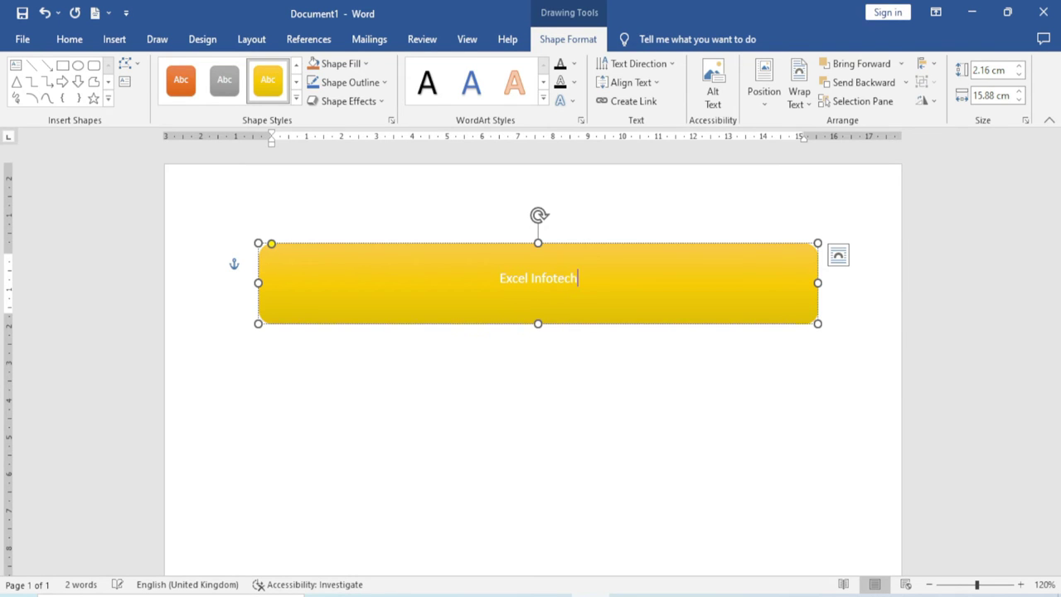
{"action": "left_click", "coordinate": [342, 332]}
{"action": "triple_click", "coordinate": [298, 317]}
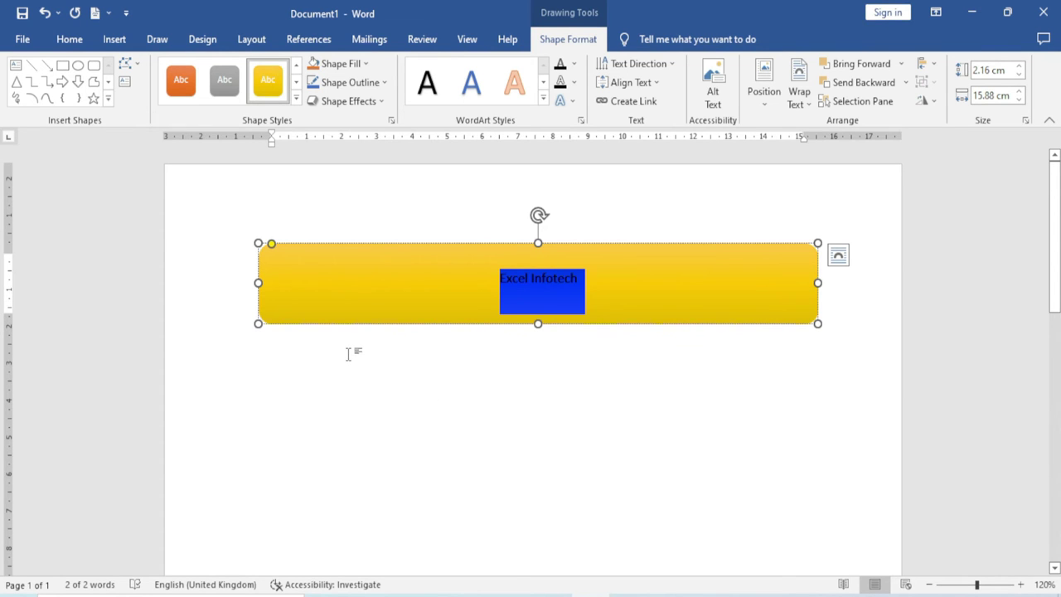
{"action": "left_click", "coordinate": [114, 39]}
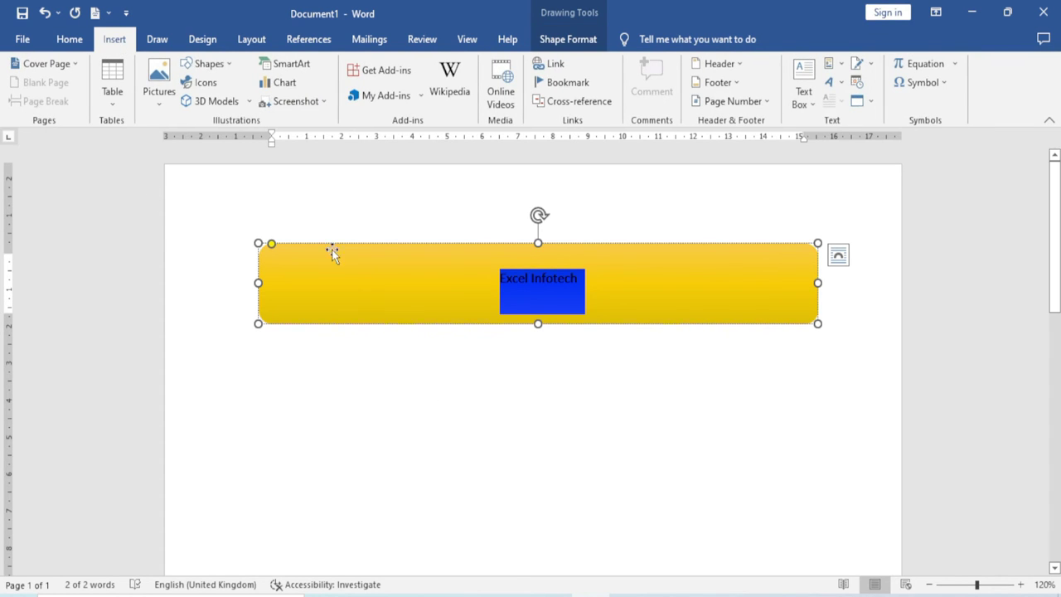
- Save the selected box as a Text Boxes building block and show its Category choices
{"action": "left_click", "coordinate": [817, 105]}
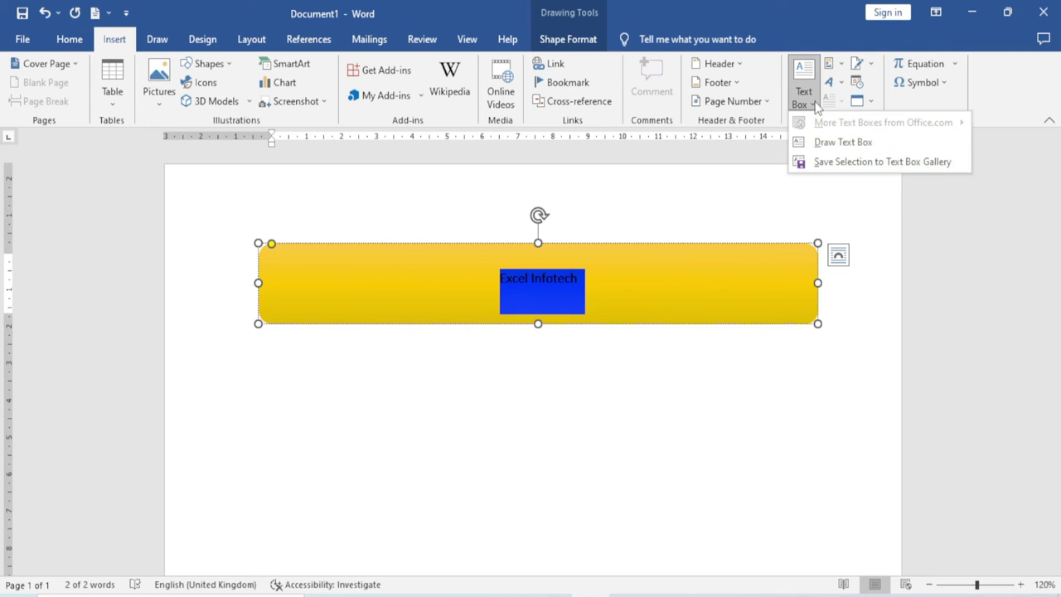
{"action": "left_click", "coordinate": [831, 163]}
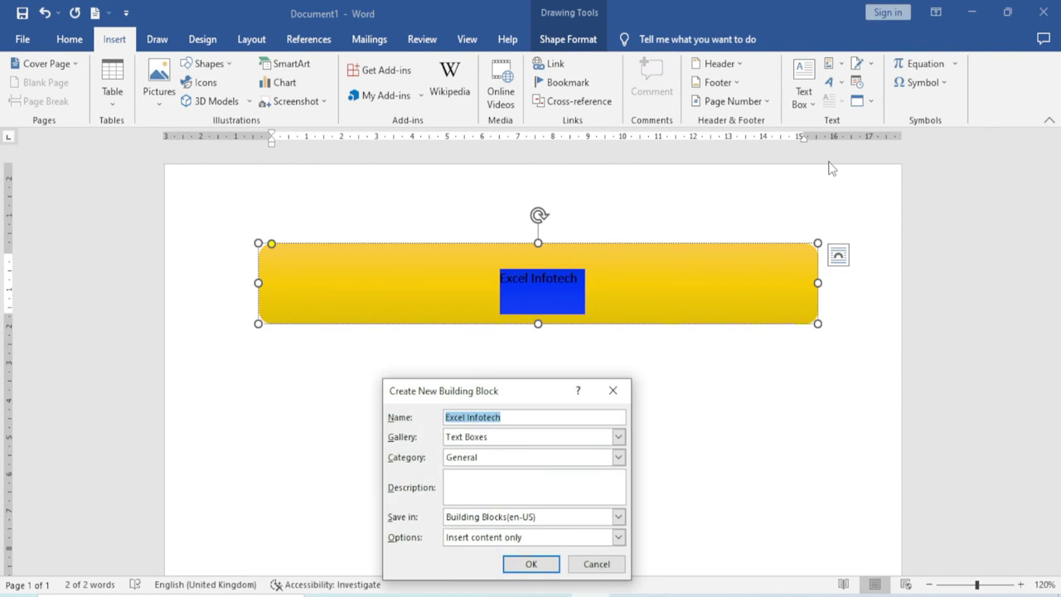
{"action": "left_click_drag", "start_coordinate": [492, 390], "coordinate": [570, 215]}
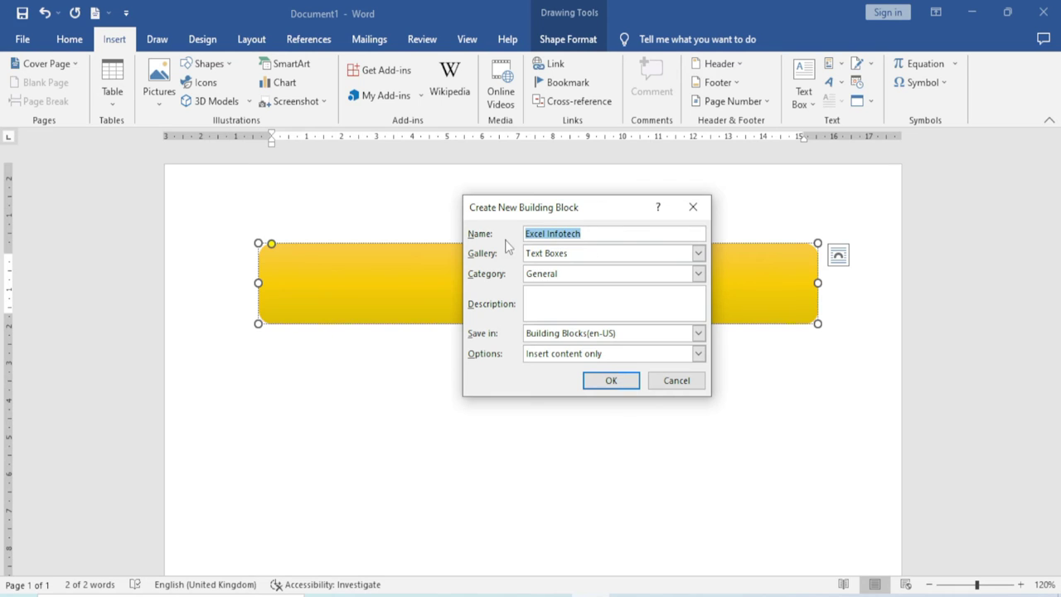
{"action": "left_click_drag", "start_coordinate": [593, 211], "coordinate": [626, 214]}
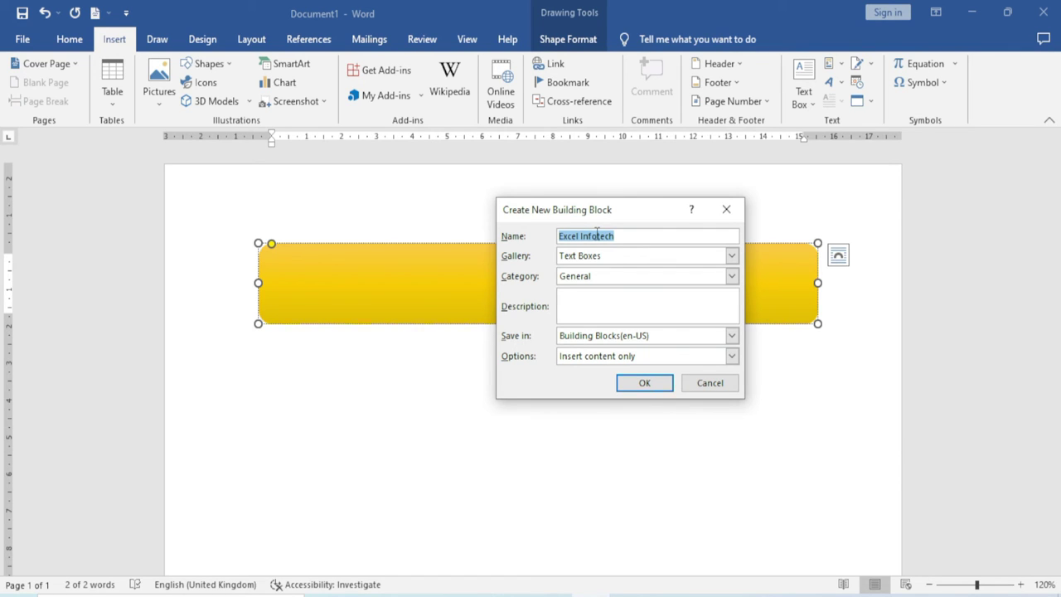
{"action": "left_click", "coordinate": [732, 257]}
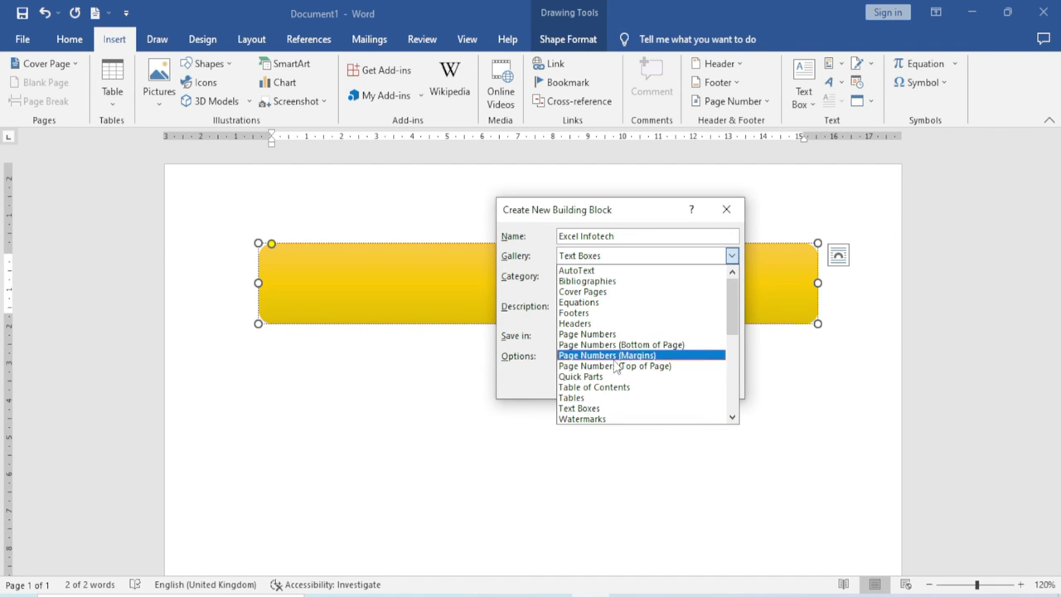
{"action": "left_click", "coordinate": [615, 261]}
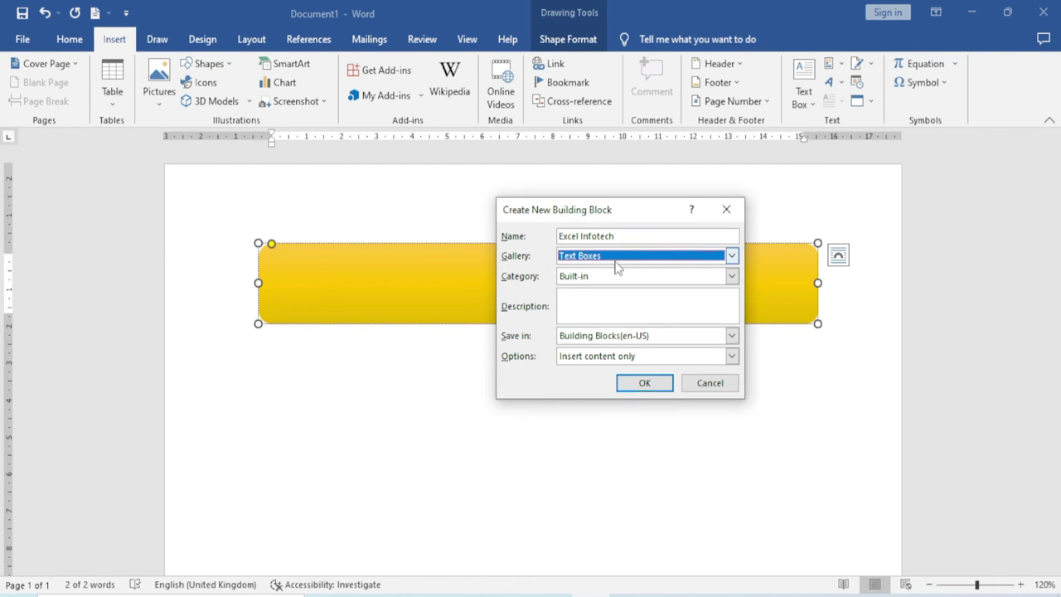
{"action": "left_click", "coordinate": [732, 277]}
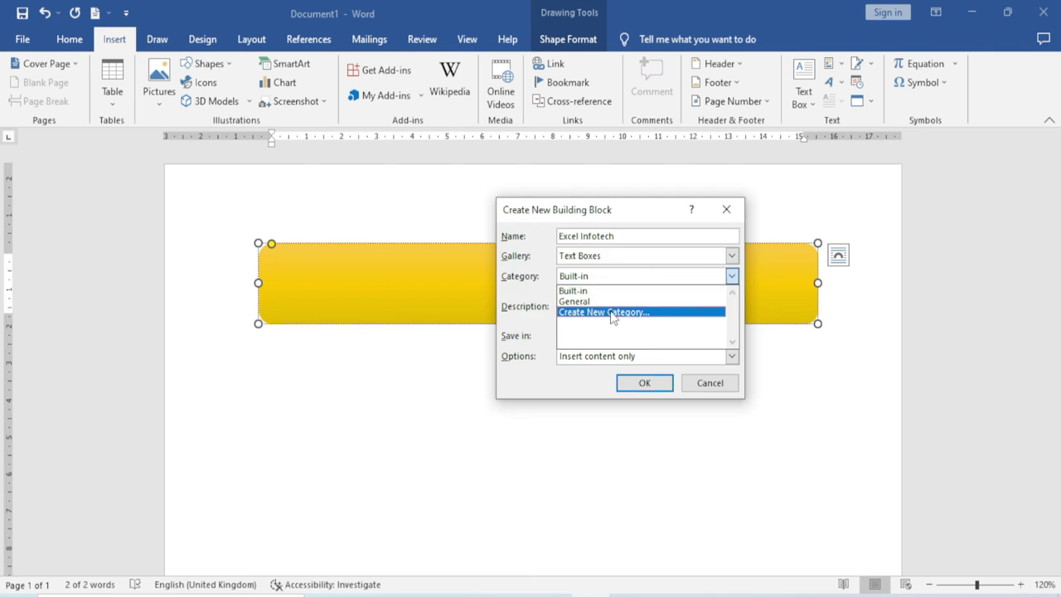
- Create a new category 'Hadding' and save the Excel Infotech building block under it
{"action": "left_click", "coordinate": [612, 318]}
{"action": "mouse_move", "coordinate": [520, 260]}
{"action": "left_mouse_down"}
{"action": "mouse_move", "coordinate": [558, 296]}
{"action": "mouse_move", "coordinate": [522, 277]}
{"action": "left_mouse_up"}
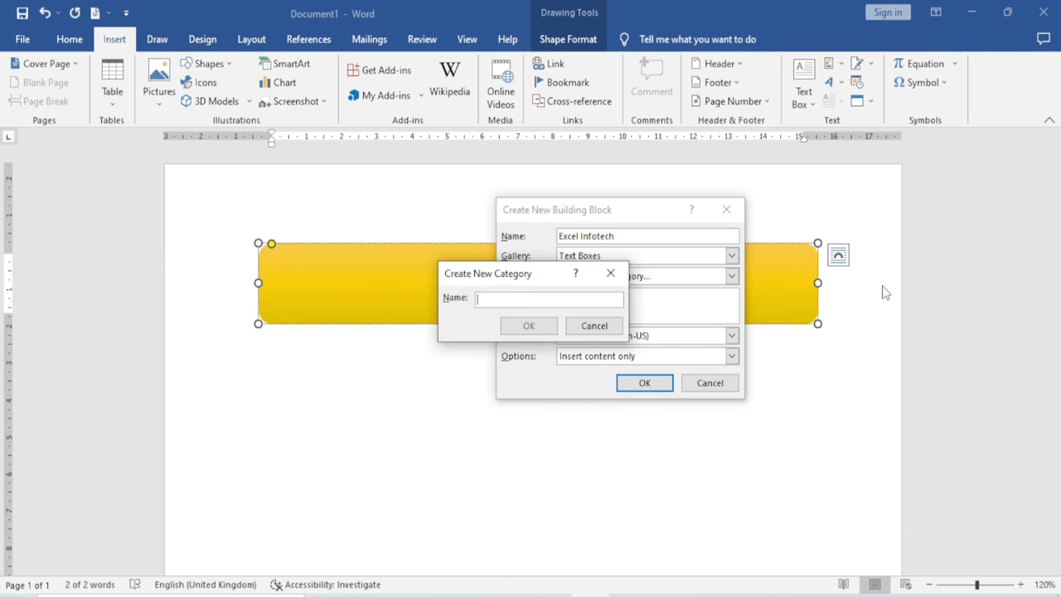
{"action": "type", "text": "Ha"}
{"action": "type", "text": "dding"}
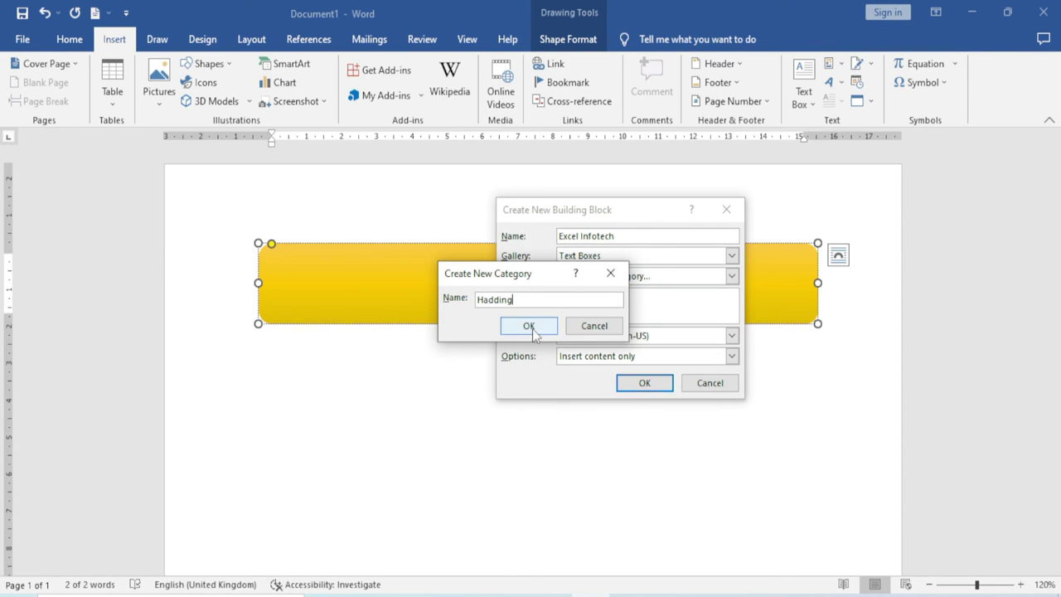
{"action": "left_click", "coordinate": [529, 327]}
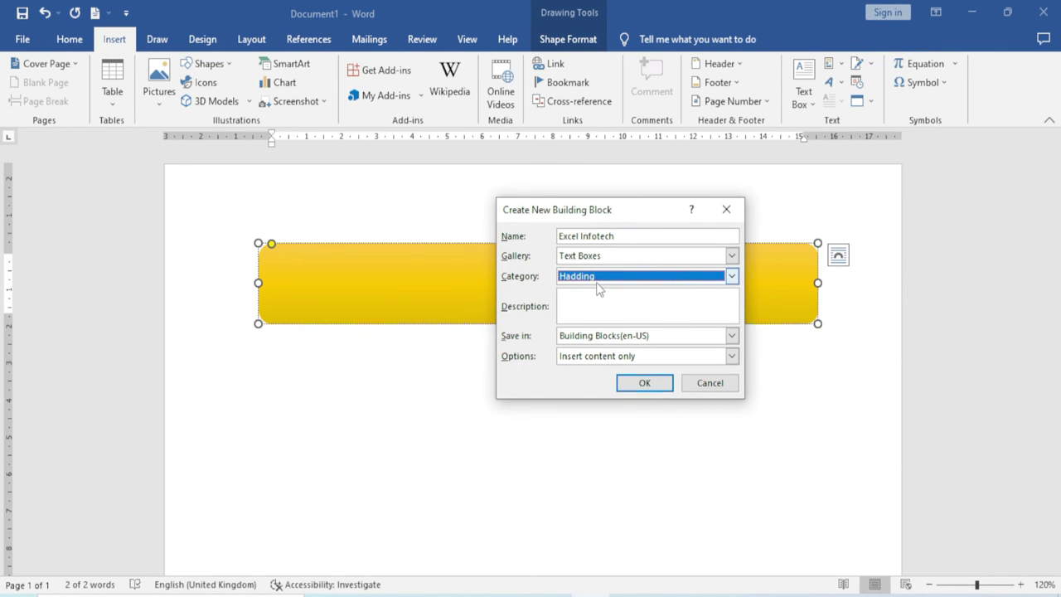
{"action": "left_click", "coordinate": [645, 384]}
{"action": "left_click", "coordinate": [498, 450]}
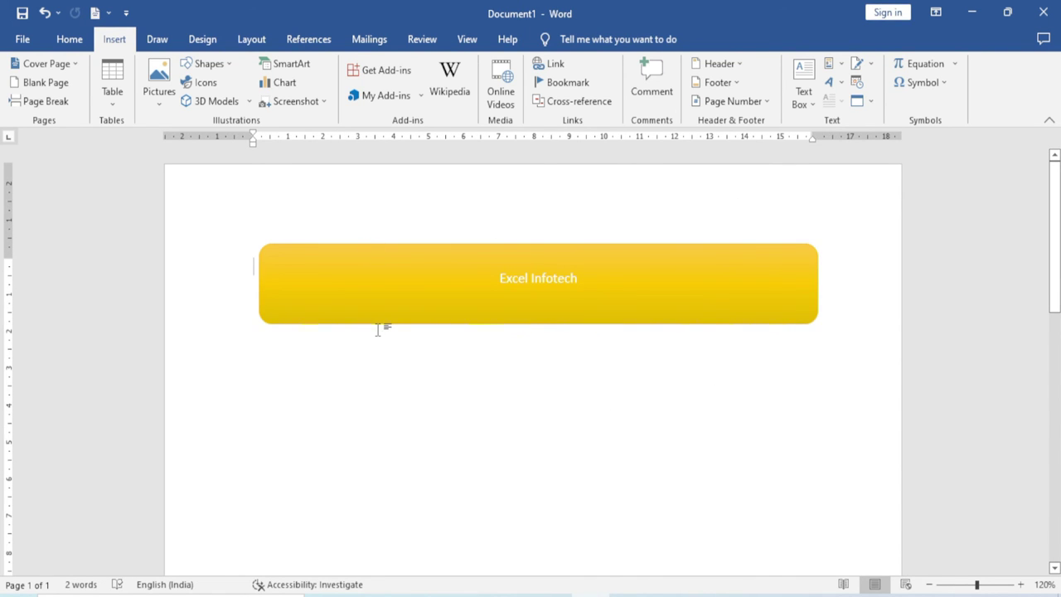
- Delete the Excel Infotech box, then reinsert it from the Hadding category of the Text Box gallery
{"action": "key", "text": "ctrl+a"}
{"action": "key", "text": "Delete"}
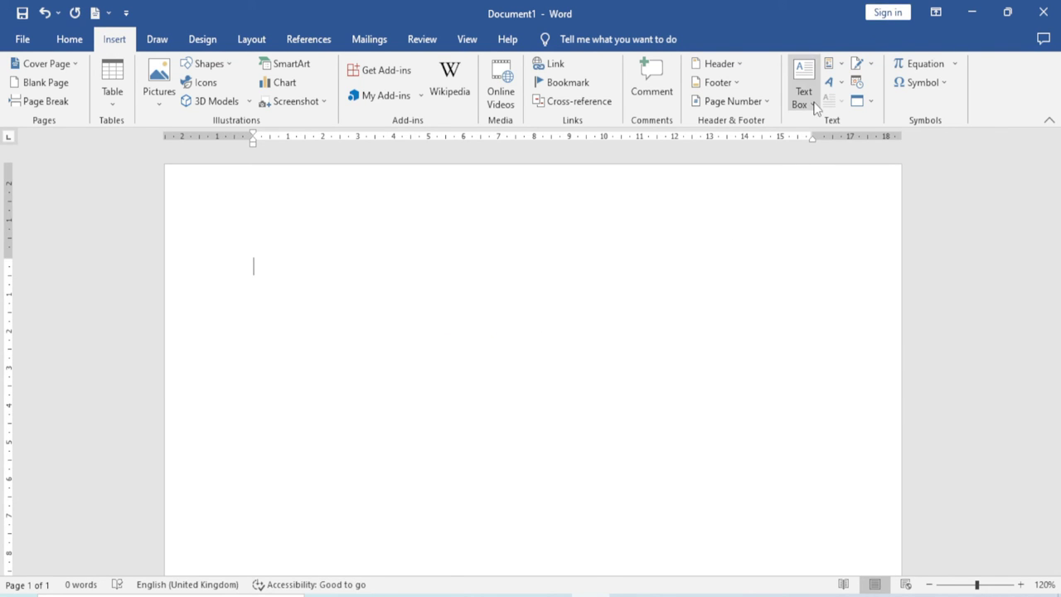
{"action": "left_click", "coordinate": [812, 101]}
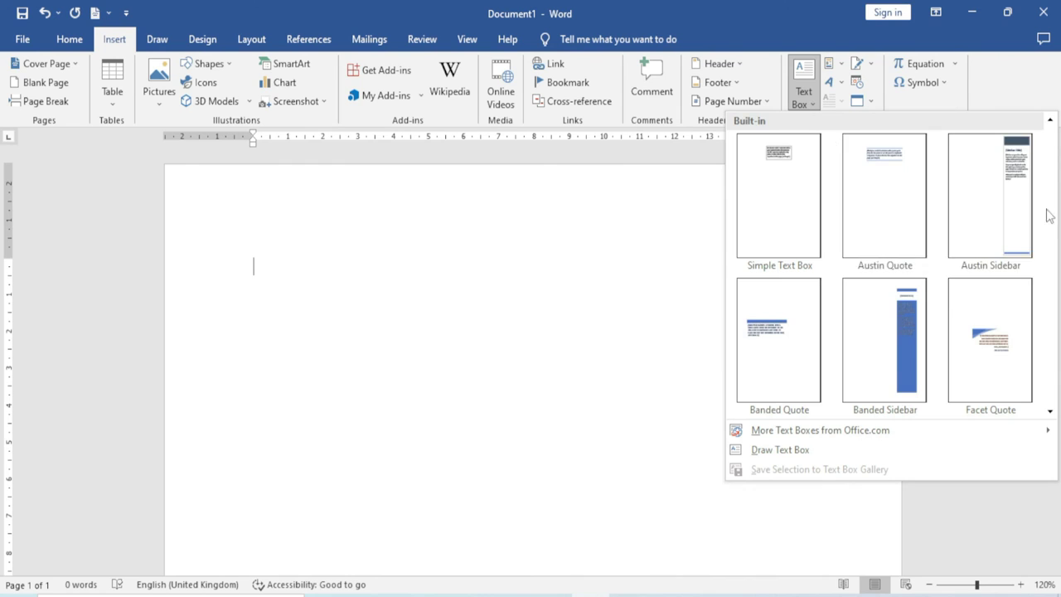
{"action": "scroll", "coordinate": [934, 256], "scroll_direction": "down", "scroll_amount": 3}
{"action": "scroll", "coordinate": [929, 264], "scroll_direction": "down", "scroll_amount": 5}
{"action": "scroll", "coordinate": [928, 265], "scroll_direction": "down", "scroll_amount": 5}
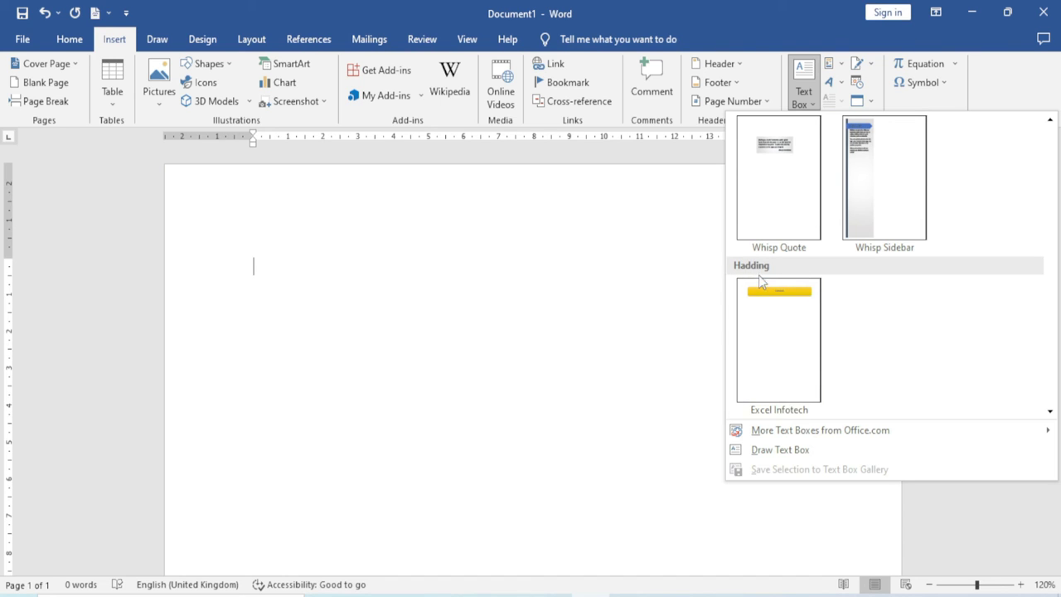
{"action": "left_click", "coordinate": [779, 321]}
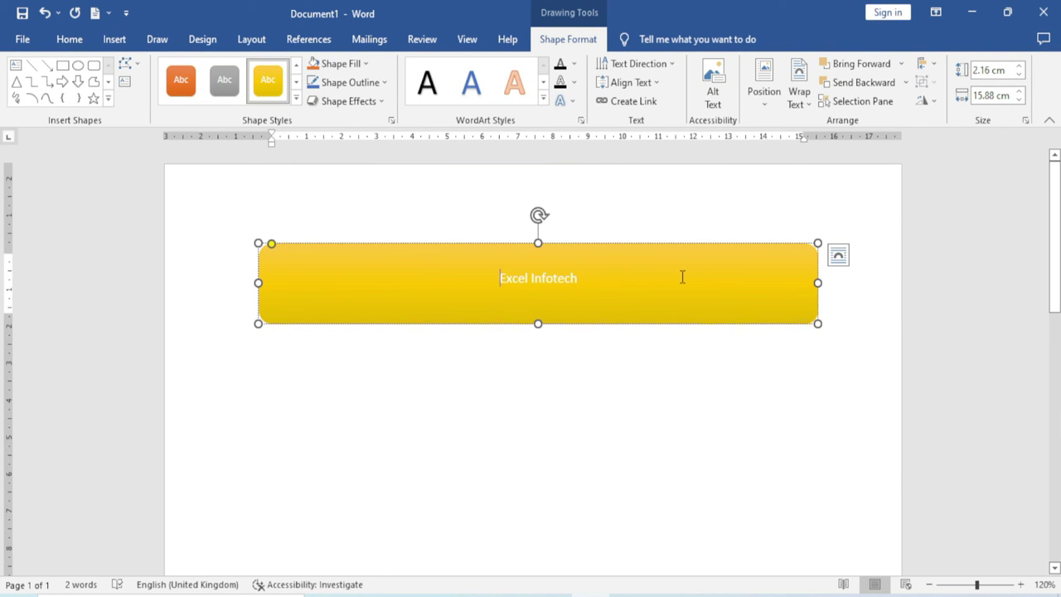
- Clear the yellow box from the page and list the extra text box designs from Office.com
{"action": "left_click", "coordinate": [114, 39]}
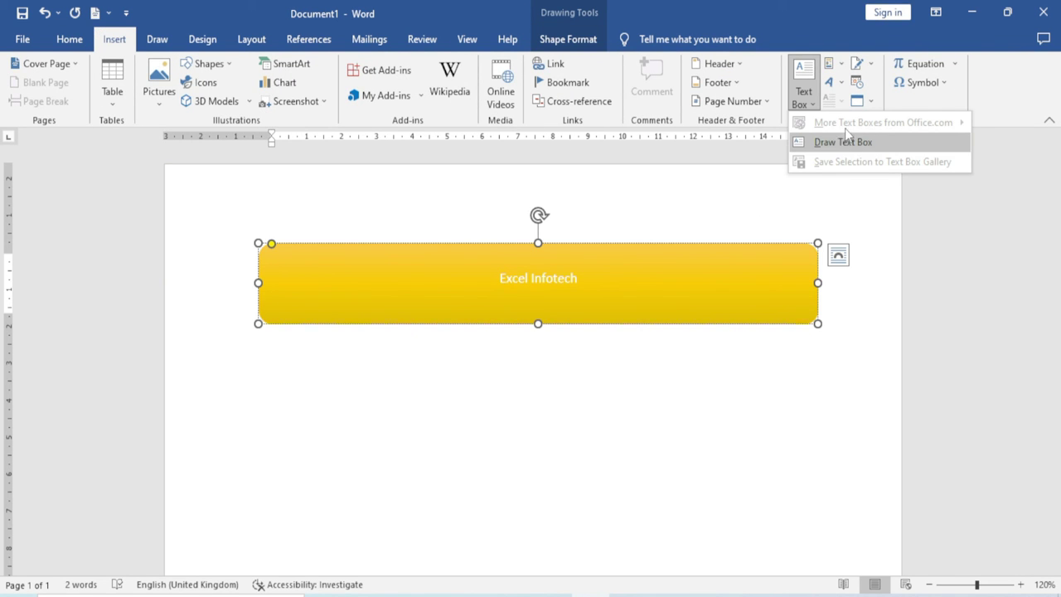
{"action": "left_click", "coordinate": [949, 137]}
{"action": "key", "text": "ctrl+z"}
{"action": "left_click", "coordinate": [808, 97]}
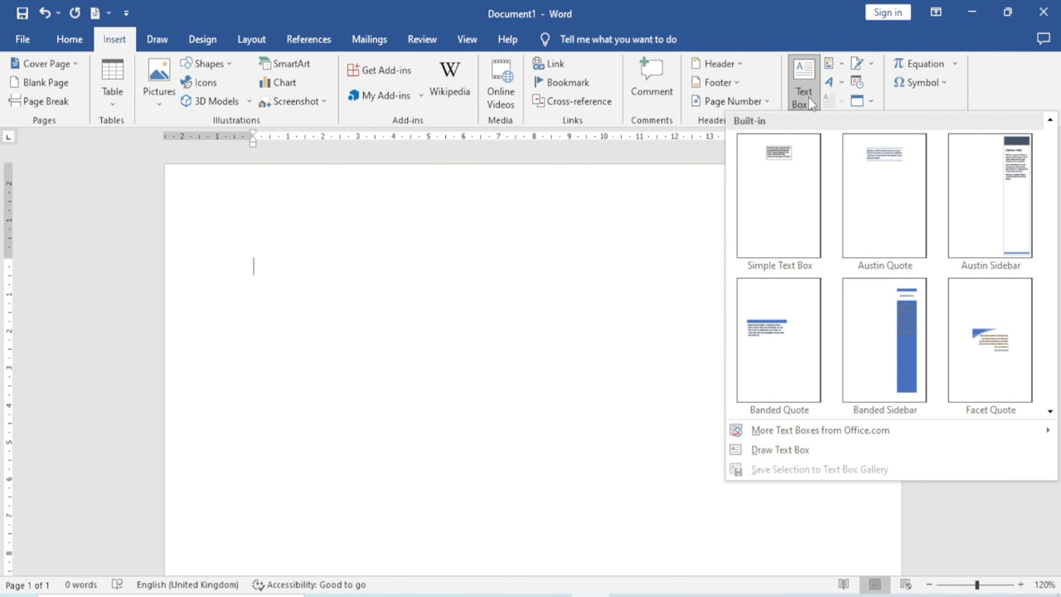
{"action": "mouse_move", "coordinate": [803, 433]}
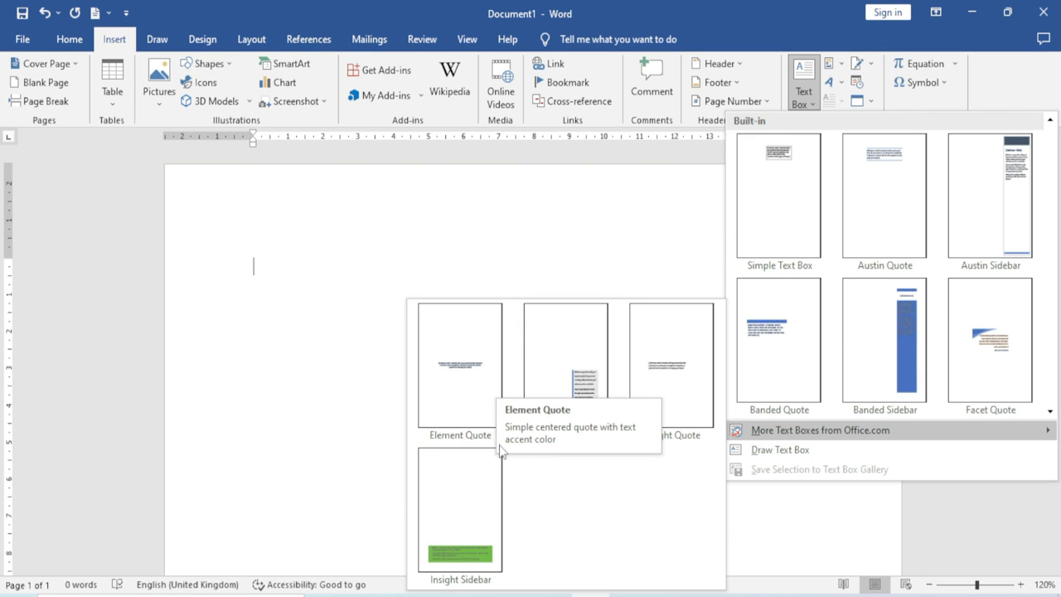
- Insert the Element Sidebar text box from Office.com and review its placeholder text on the page
{"action": "left_click", "coordinate": [586, 383]}
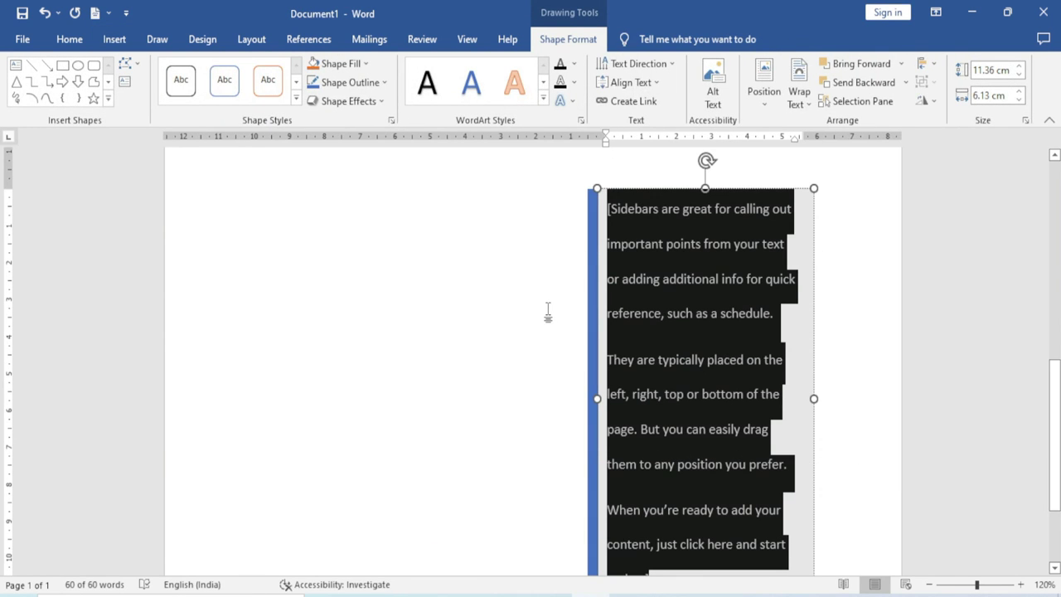
{"action": "left_click", "coordinate": [596, 322]}
{"action": "scroll", "coordinate": [645, 351], "scroll_direction": "down", "scroll_amount": 3}
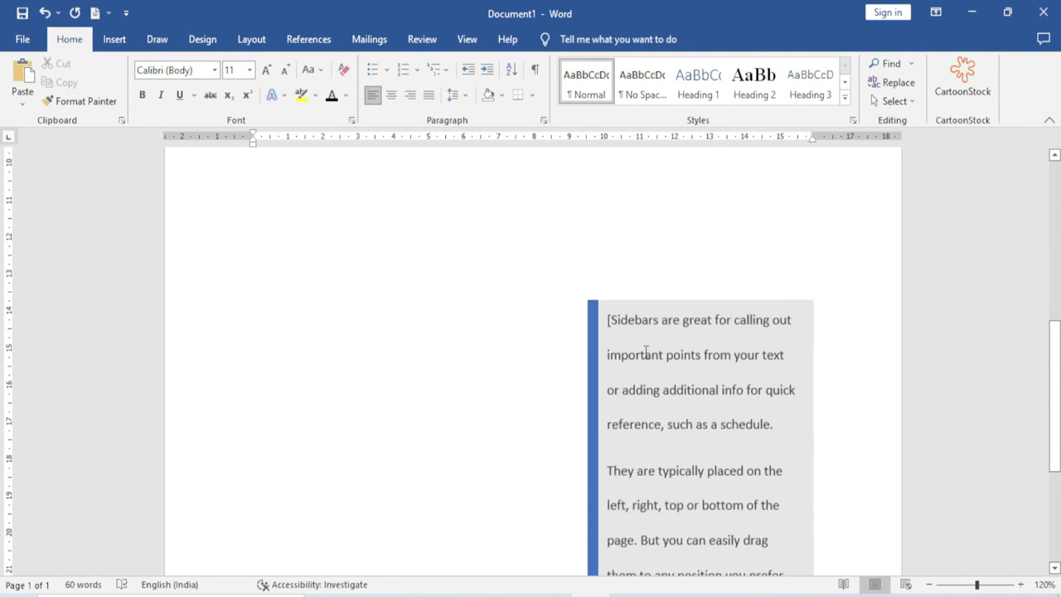
{"action": "scroll", "coordinate": [646, 352], "scroll_direction": "down", "scroll_amount": 2}
{"action": "scroll", "coordinate": [646, 352], "scroll_direction": "down", "scroll_amount": 2}
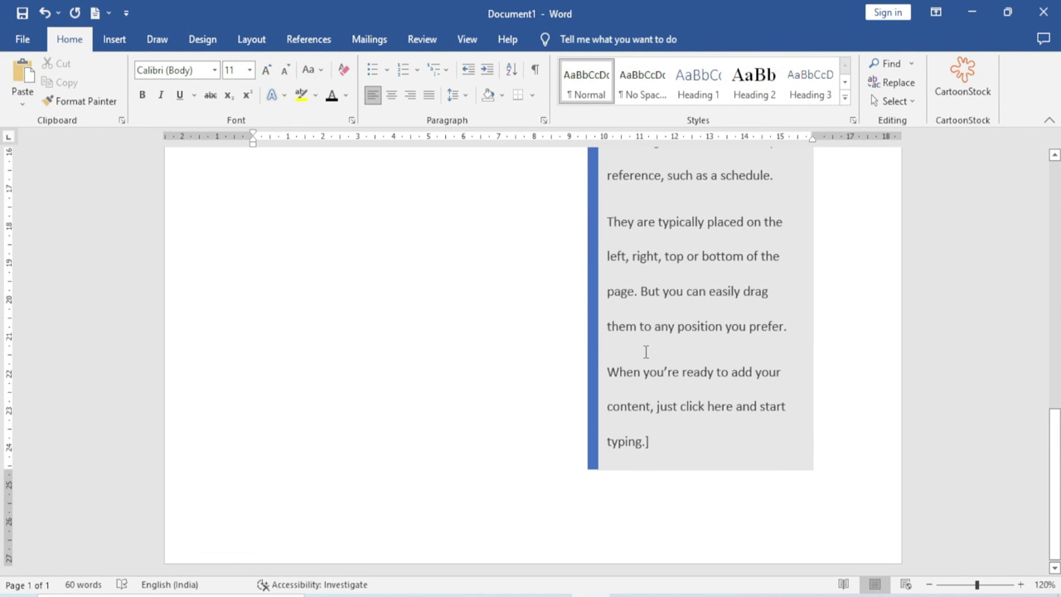
{"action": "scroll", "coordinate": [646, 352], "scroll_direction": "up", "scroll_amount": 3}
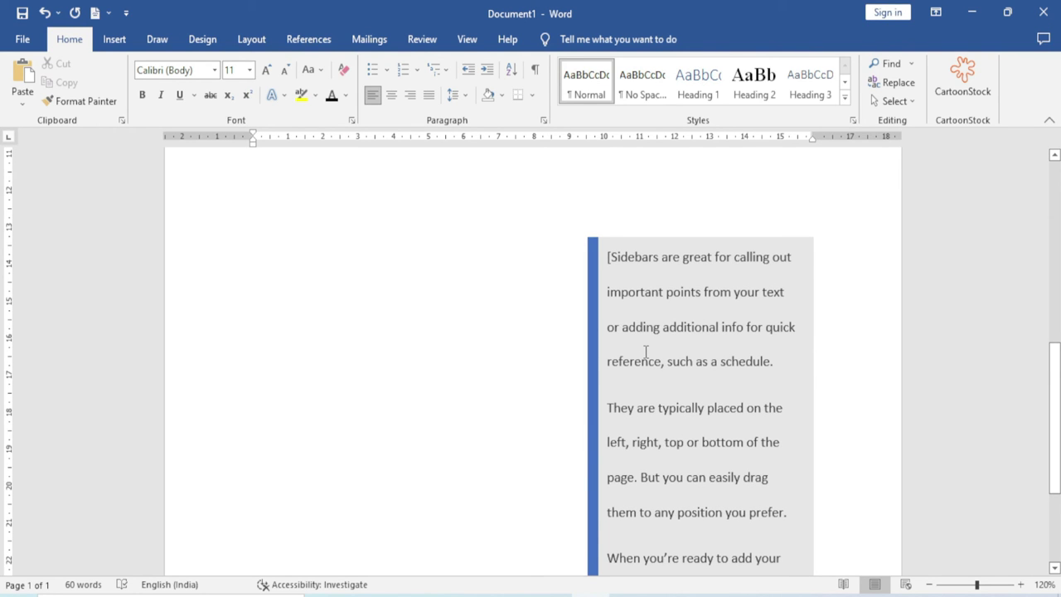
{"action": "scroll", "coordinate": [646, 351], "scroll_direction": "up", "scroll_amount": 3}
{"action": "left_click", "coordinate": [114, 39]}
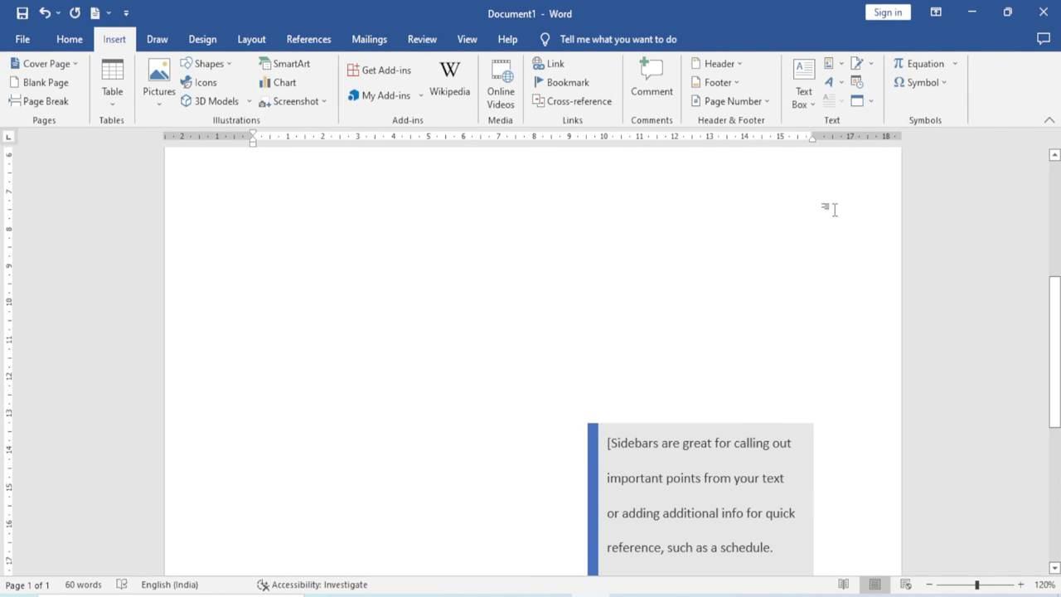
{"action": "left_click", "coordinate": [801, 91]}
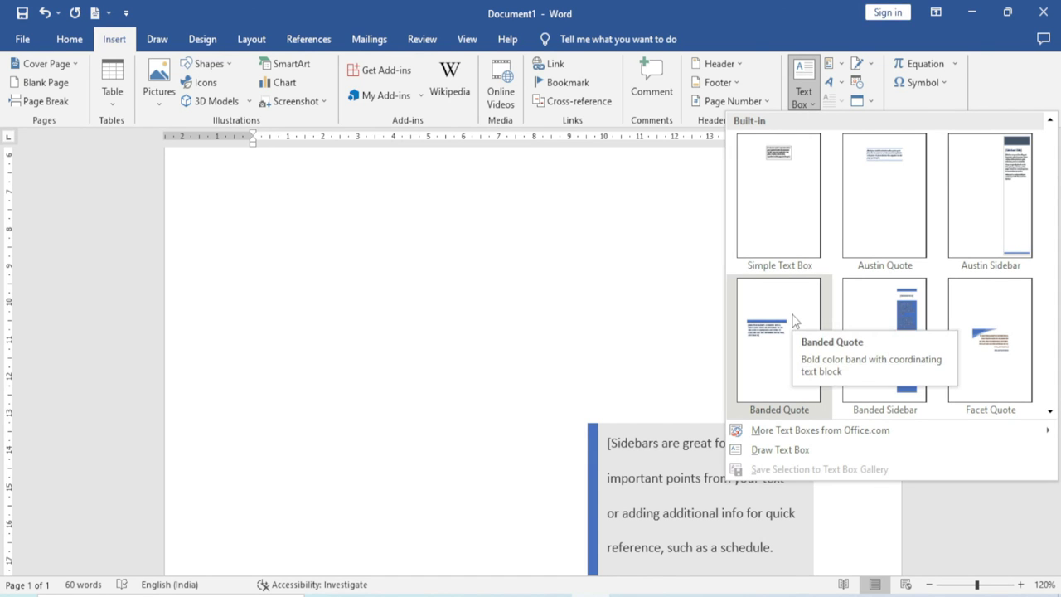